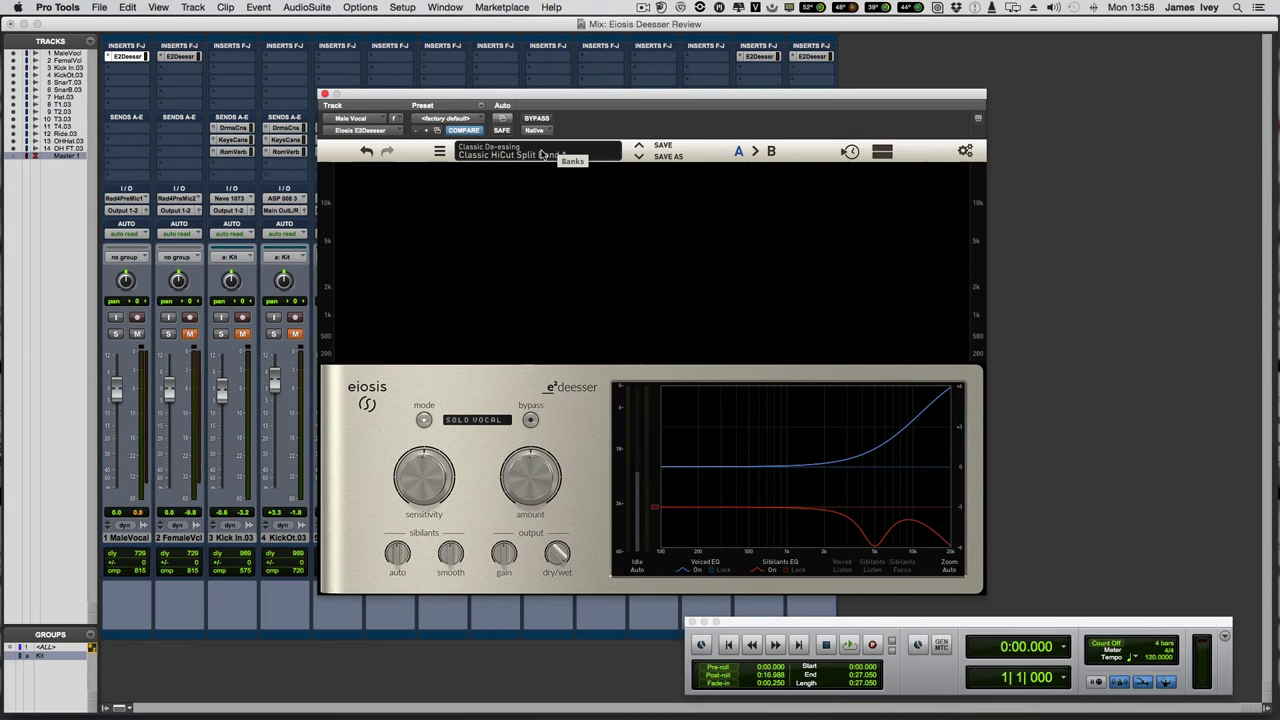
- Look through the preset banks, the spectrogram display options and the lookahead time settings of the E2Deesser
left_click(541, 155)
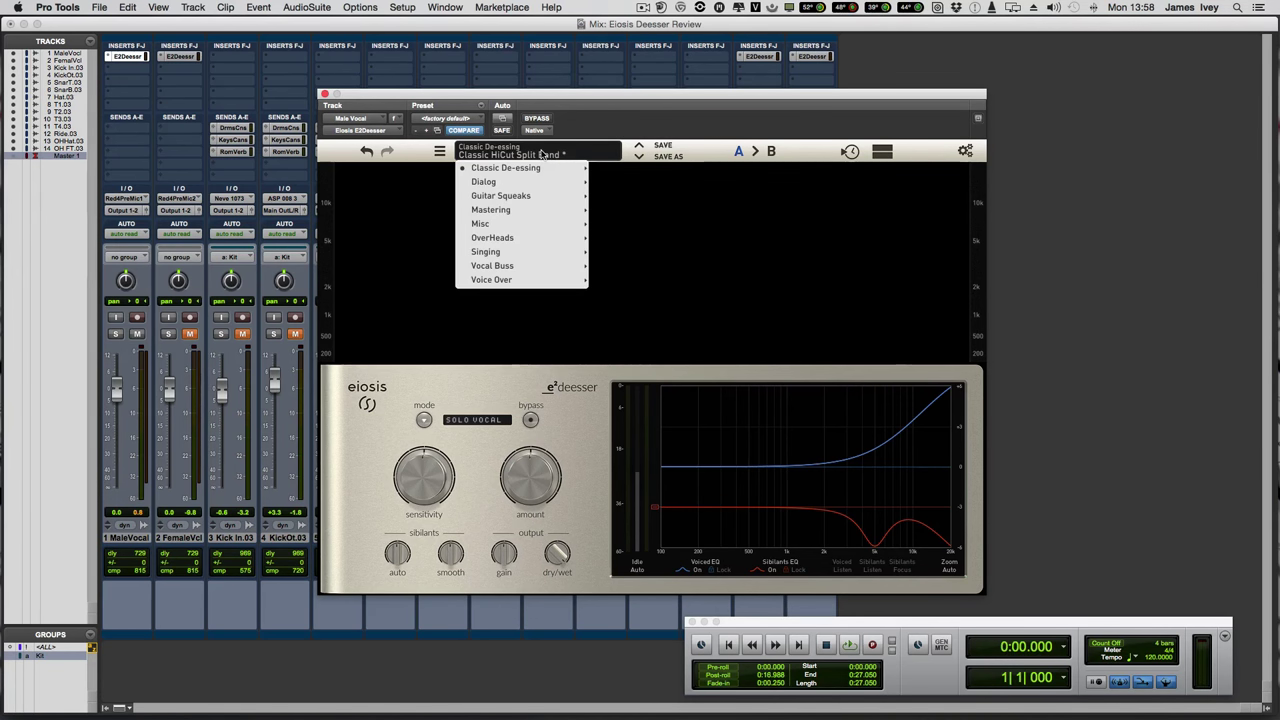
mouse_move(538, 177)
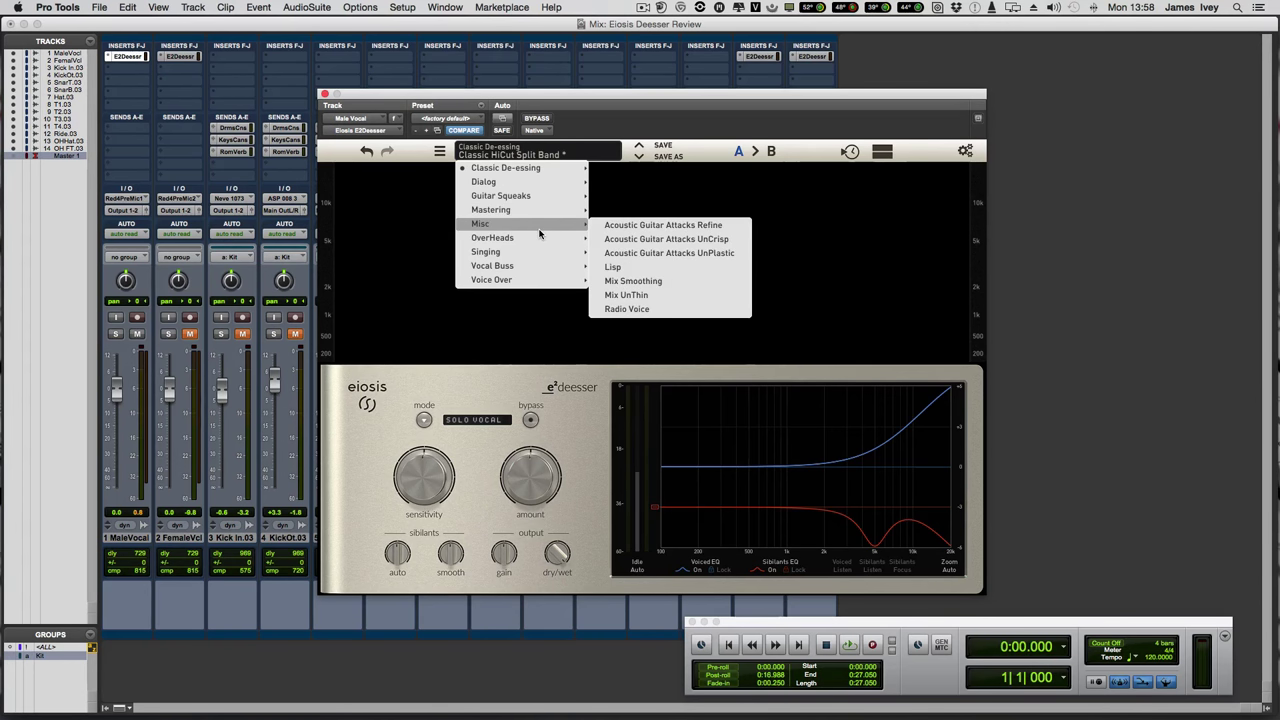
mouse_move(539, 260)
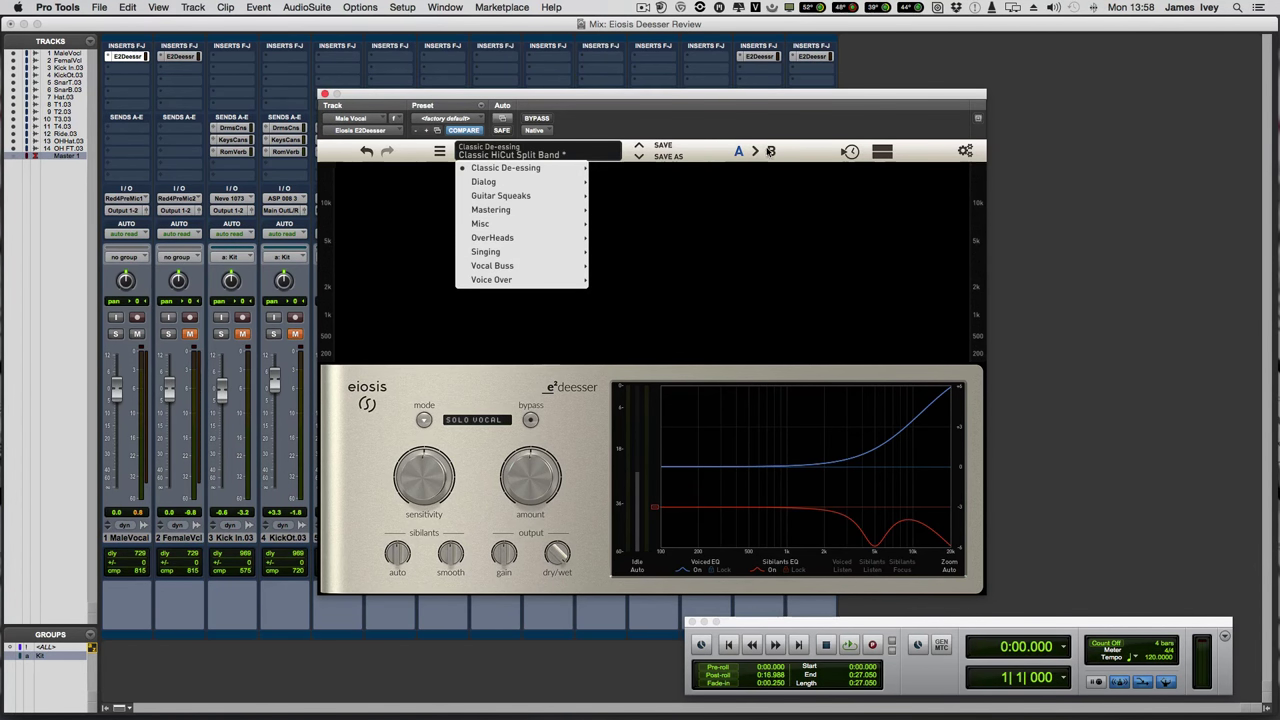
left_click(851, 152)
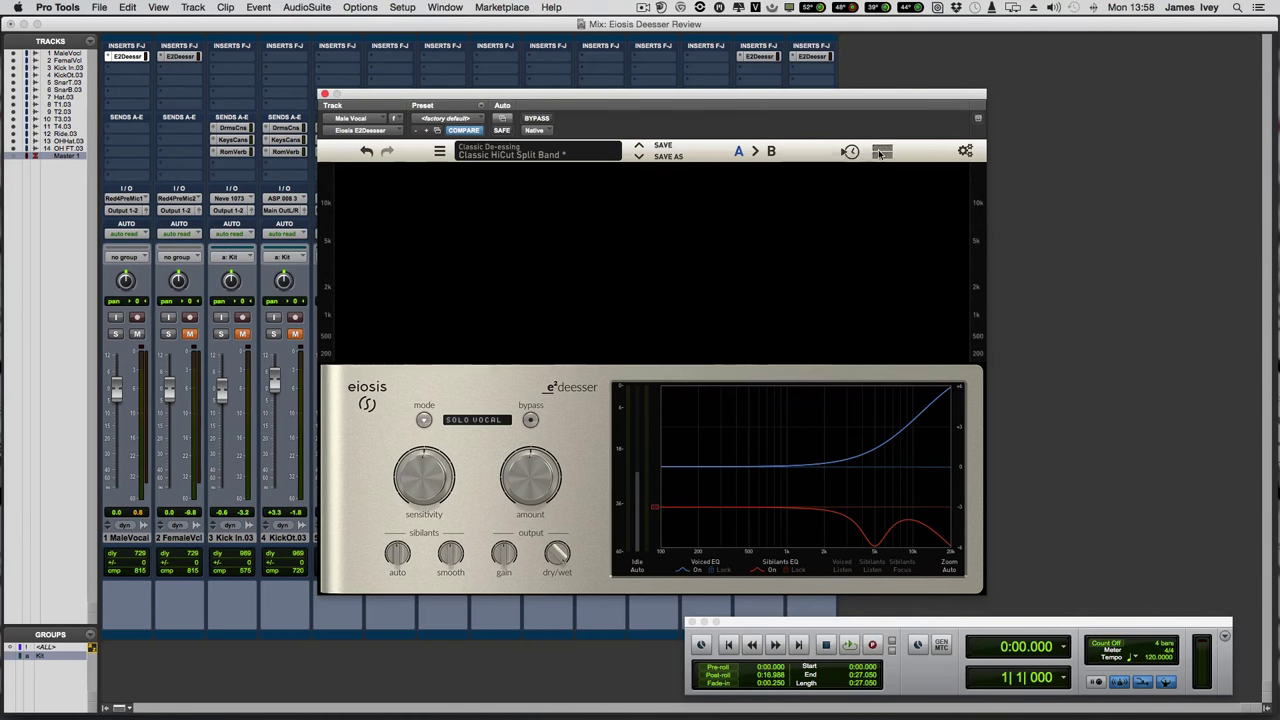
left_click(881, 151)
left_click(881, 151)
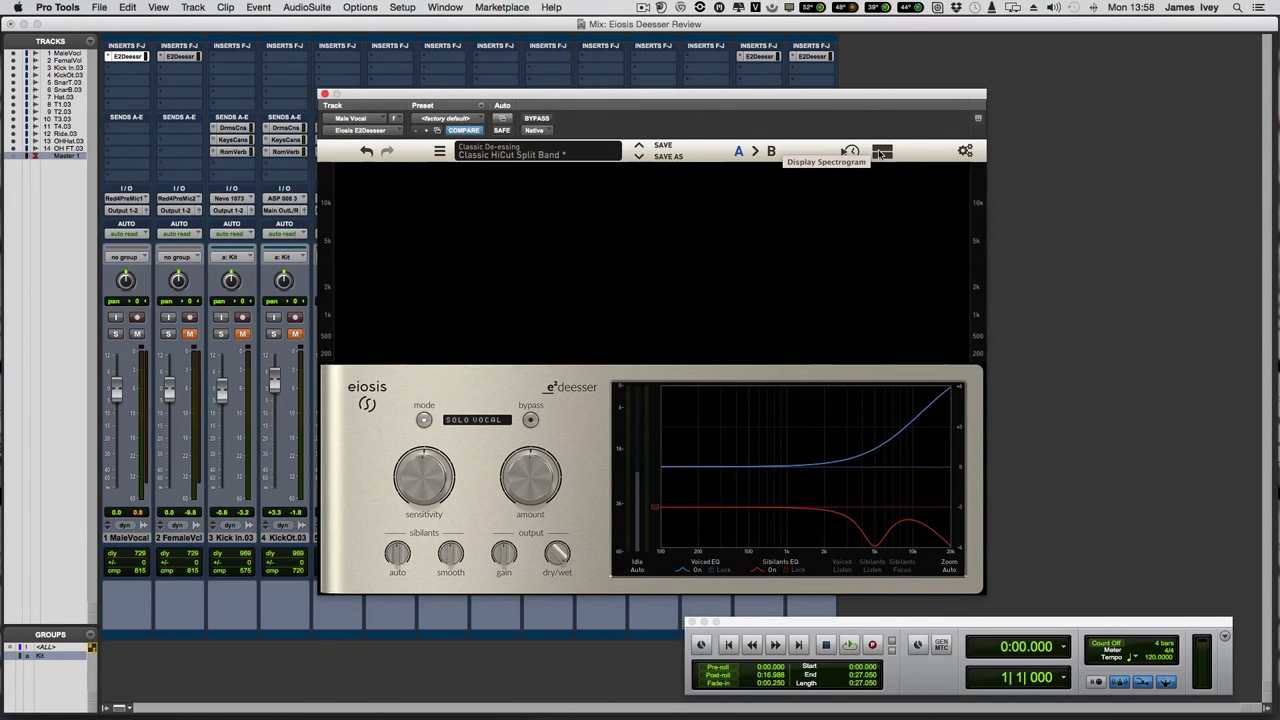
left_click(965, 150)
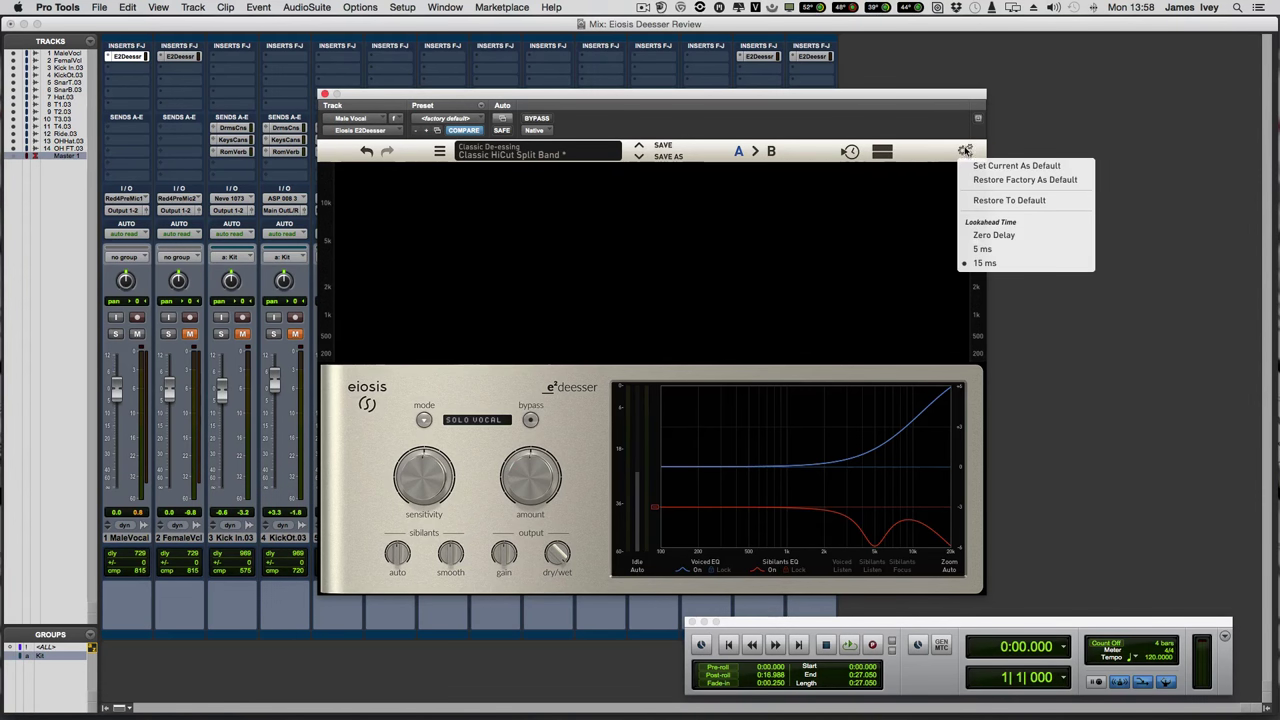
left_click(937, 155)
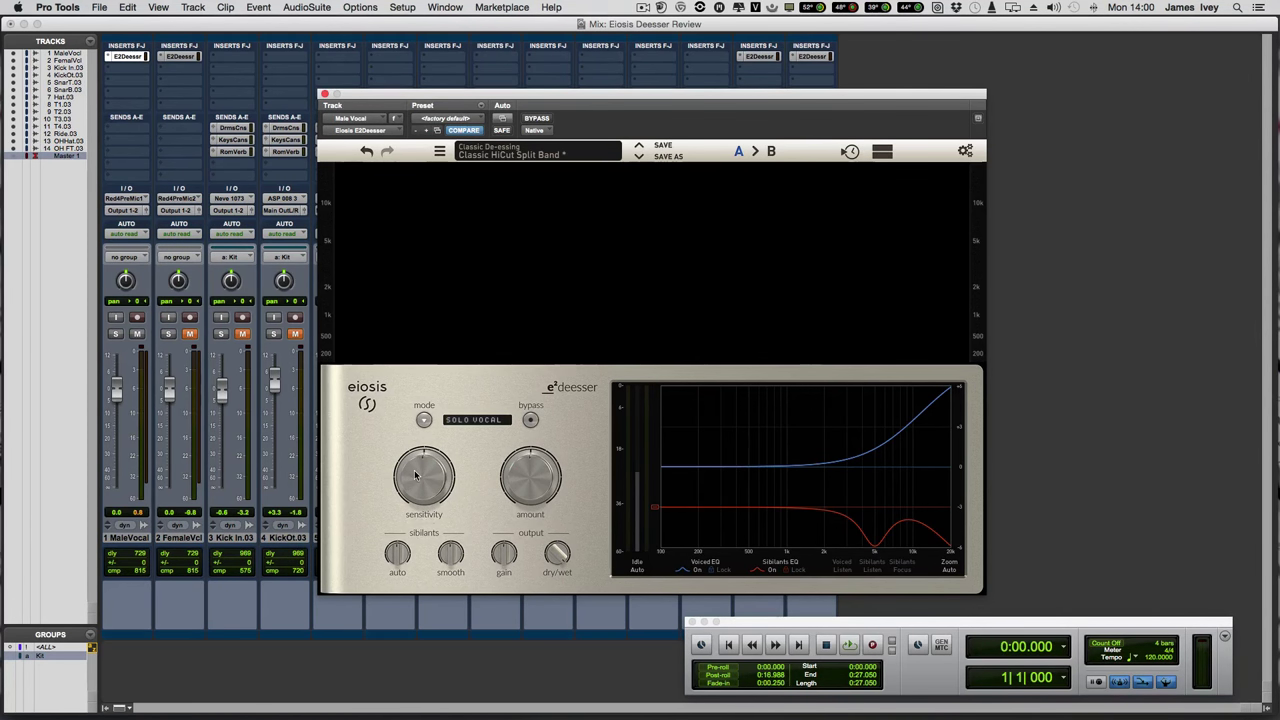
- Examine the sensitivity and amount knobs, the list of modes, the bypass switch and the output gain and dry/wet controls
left_click_drag(419, 476, 451, 473)
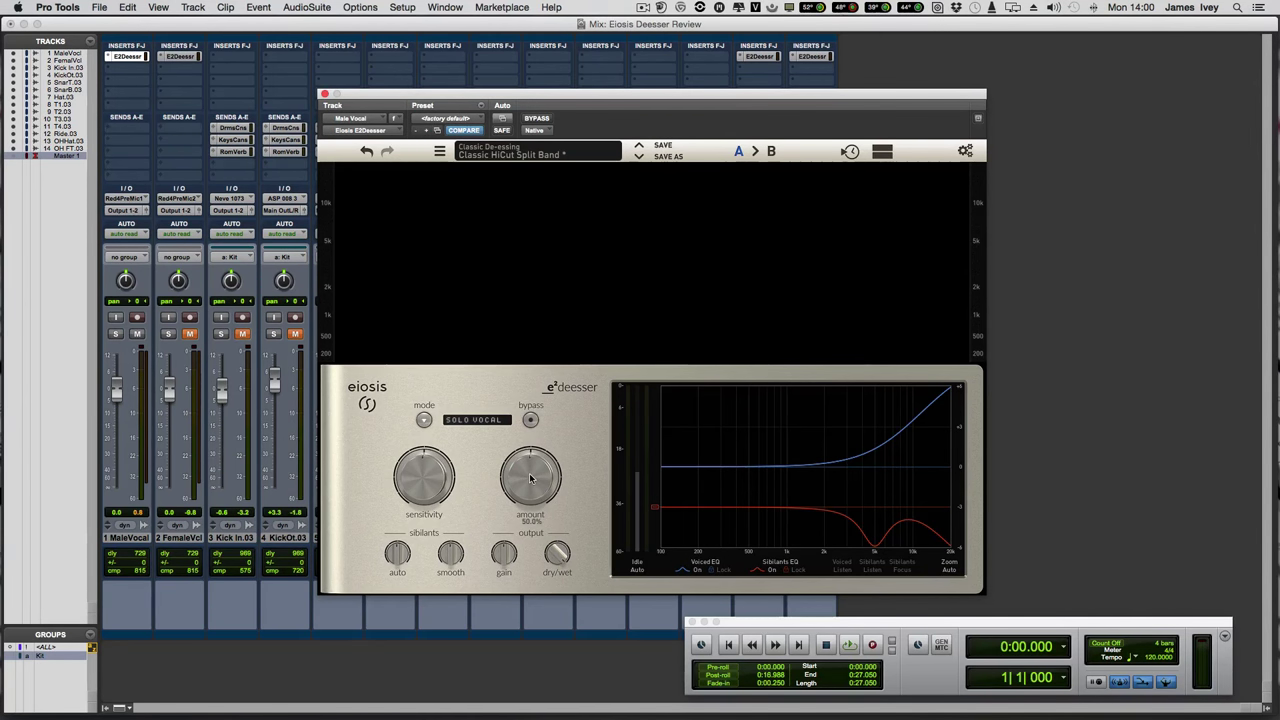
mouse_move(425, 478)
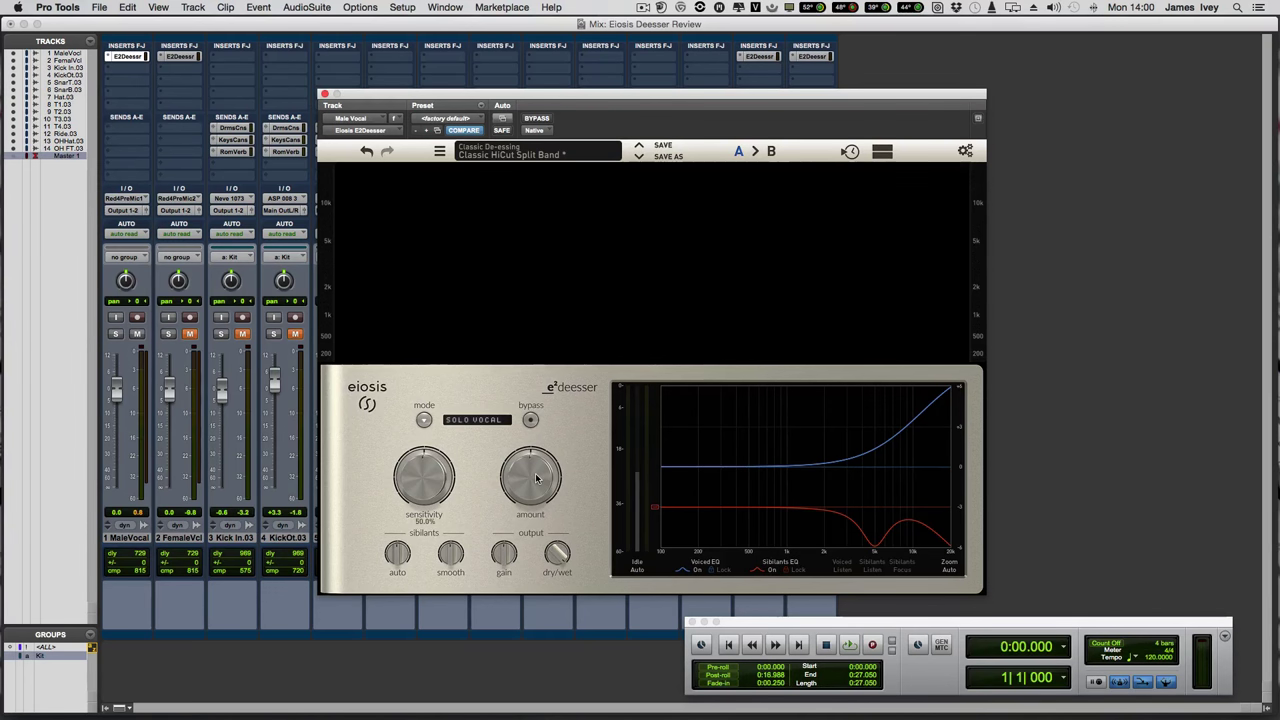
left_click(424, 420)
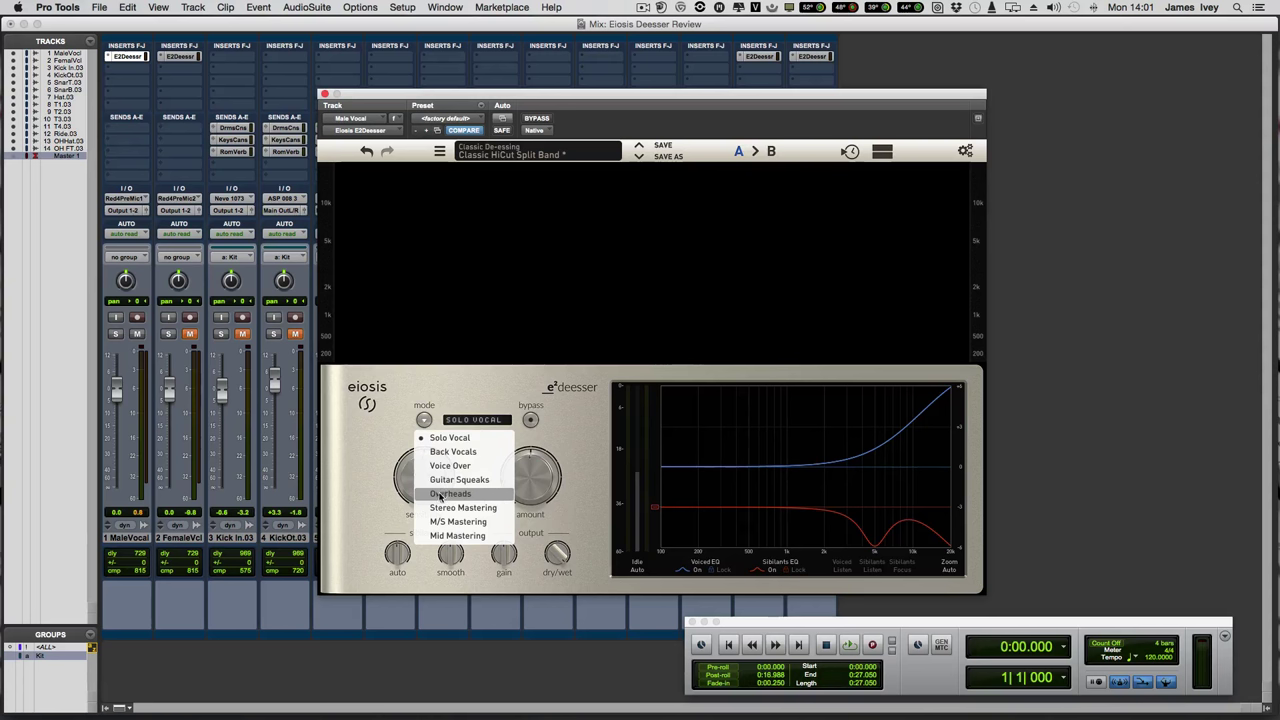
left_click(602, 441)
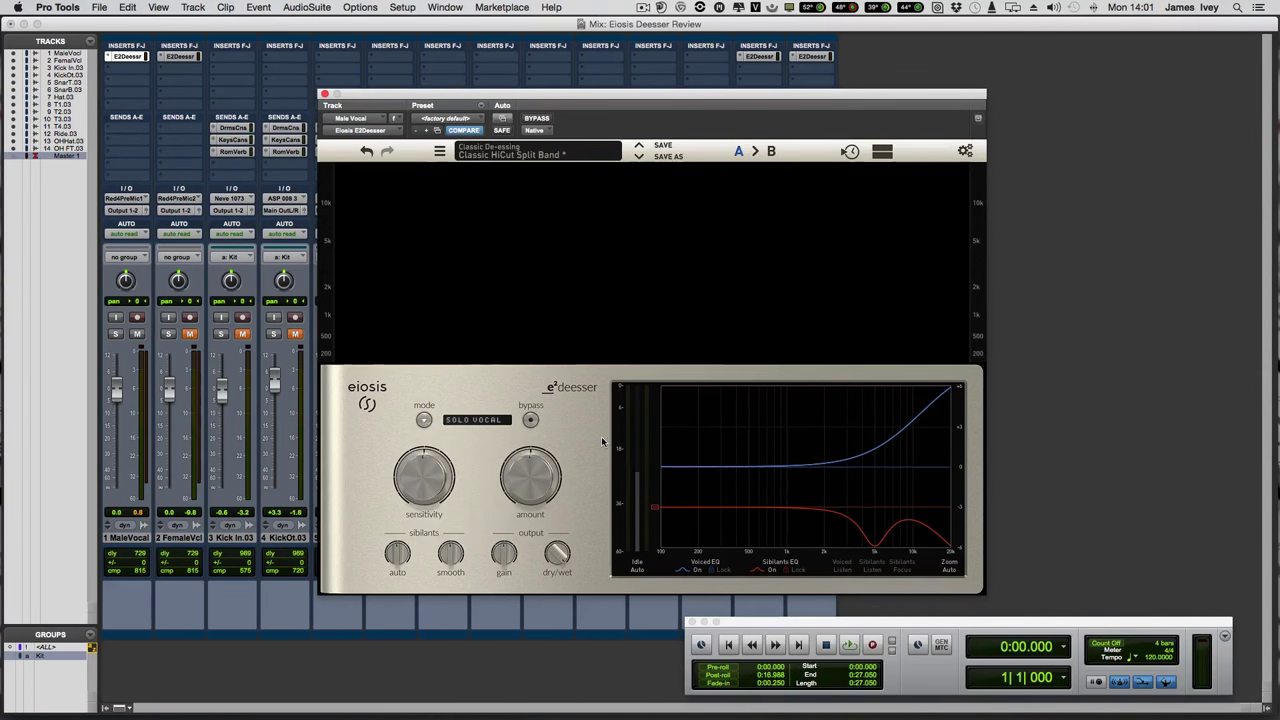
left_click(530, 420)
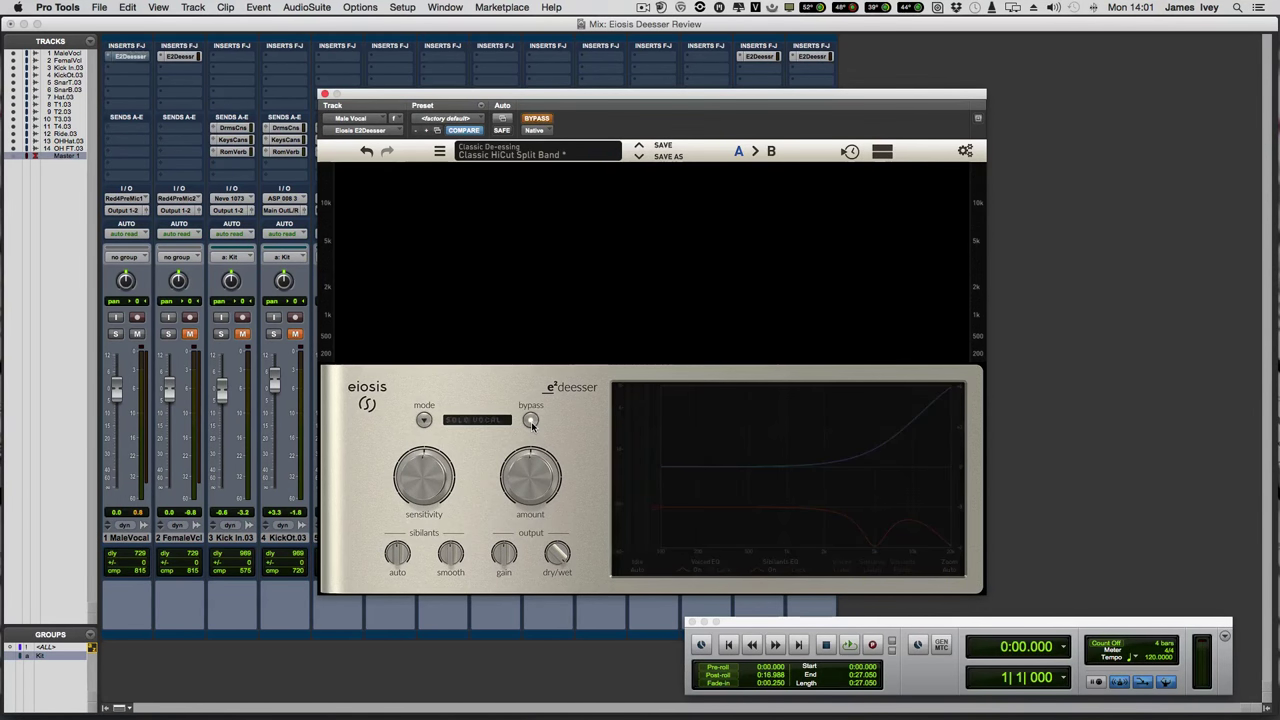
left_click(531, 421)
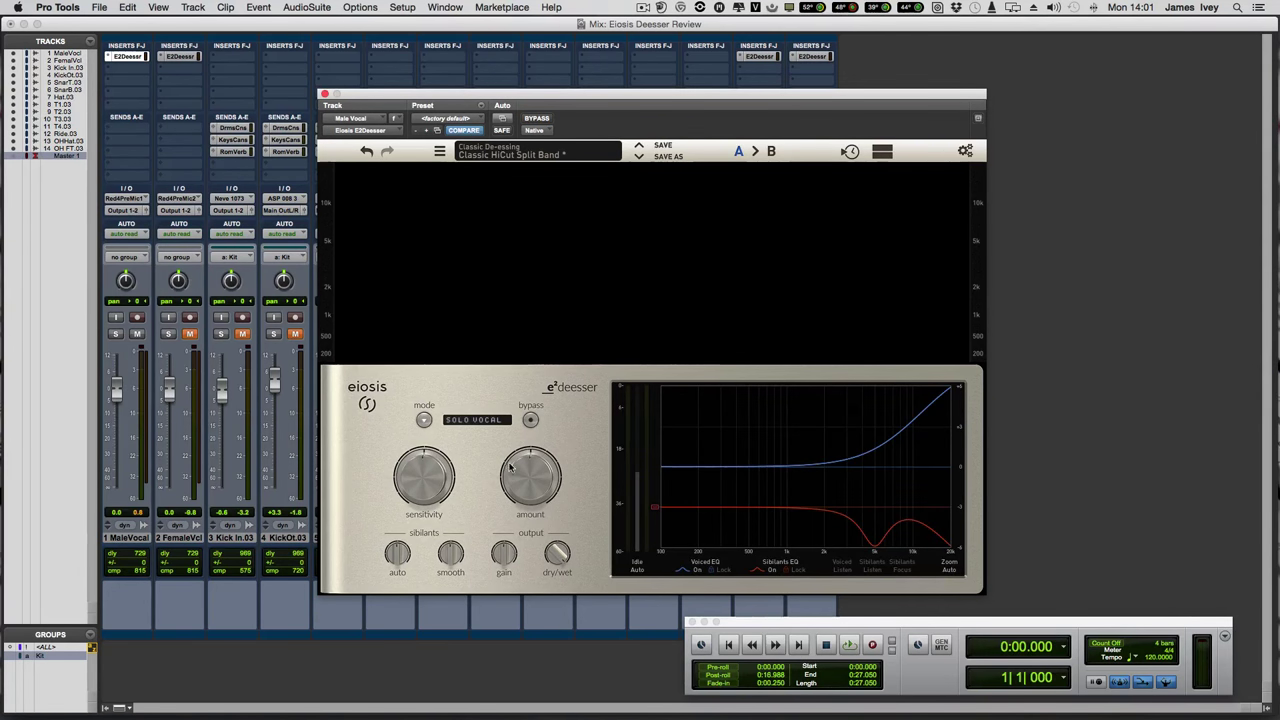
mouse_move(504, 556)
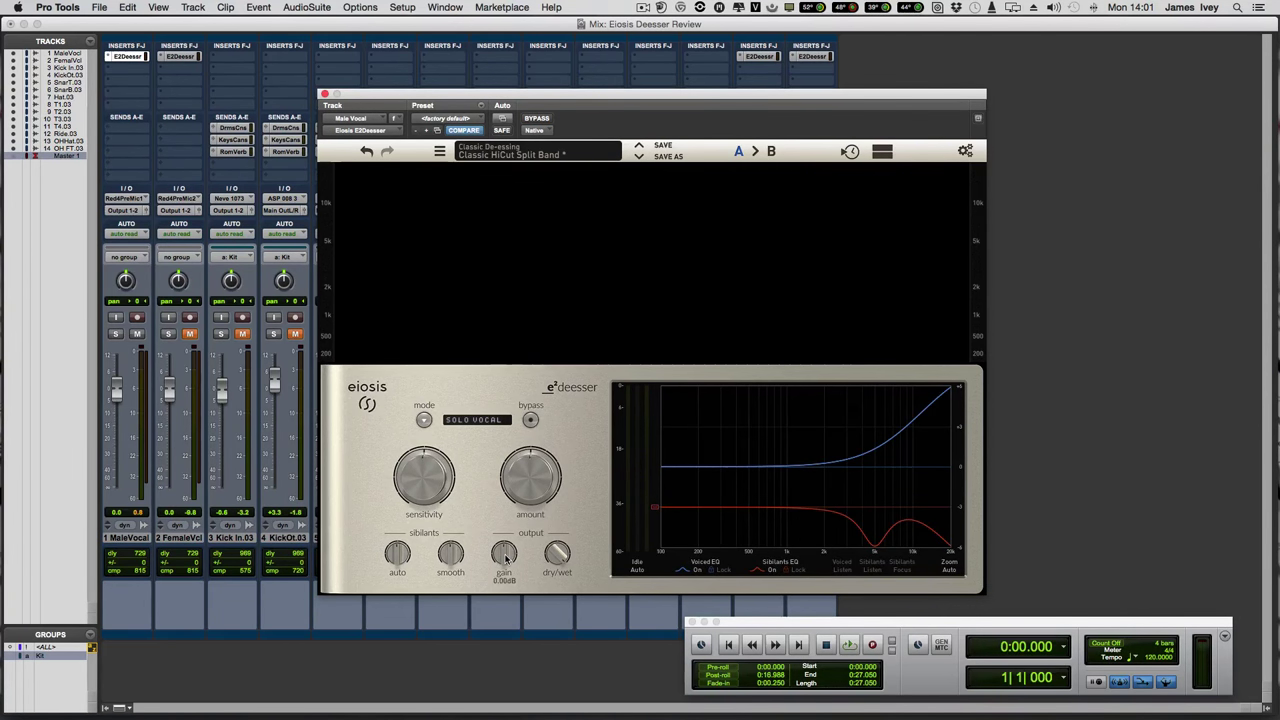
mouse_move(557, 555)
- Raise the sibilants auto control slightly and turn the sibilants smooth control down to minimum
mouse_move(397, 565)
left_mouse_down()
mouse_move(396, 550)
mouse_move(396, 563)
left_mouse_up()
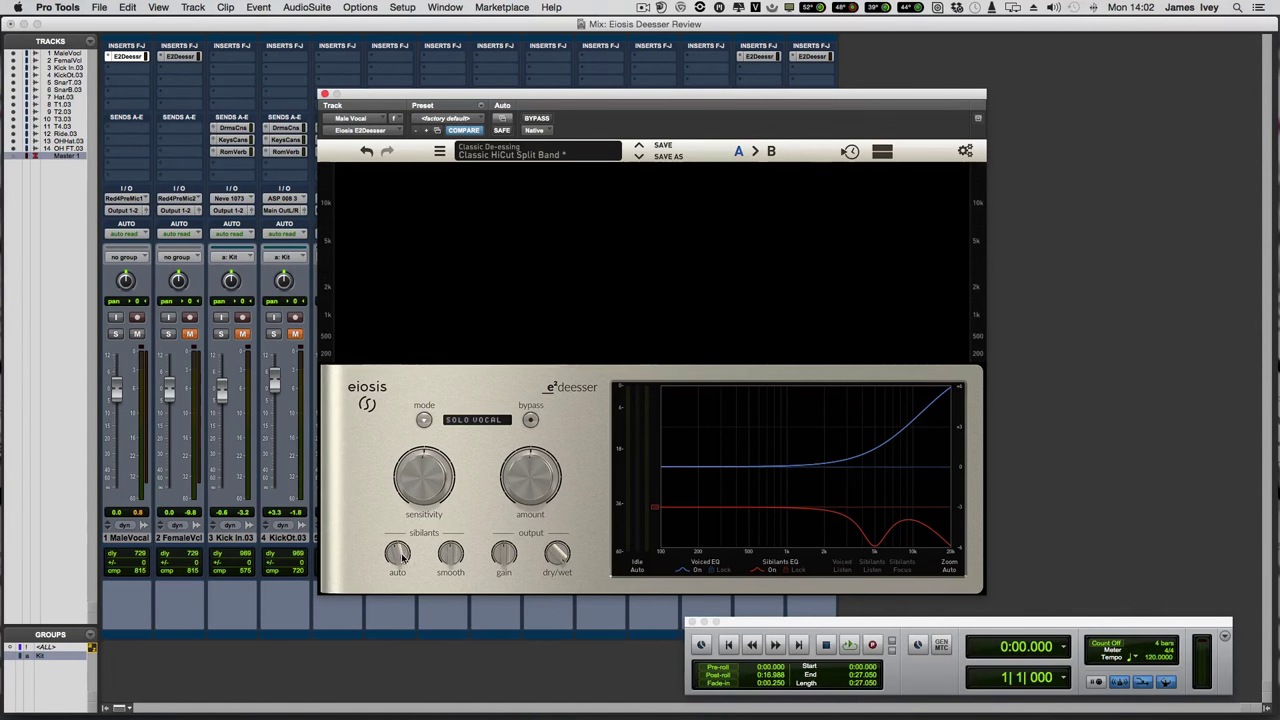
left_click(451, 556)
mouse_move(450, 553)
left_mouse_down()
mouse_move(455, 500)
mouse_move(455, 553)
left_mouse_up()
mouse_move(455, 555)
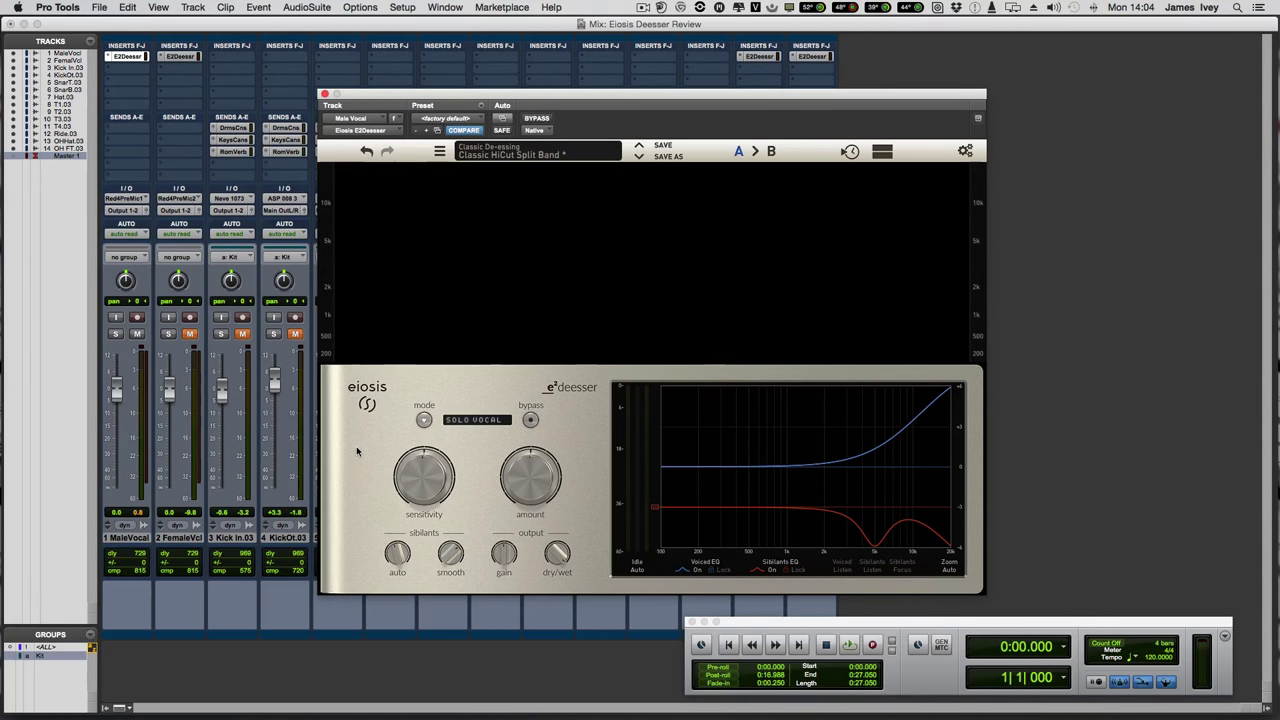
- Listen to the mix with the de-esser bypassed, stop playback and re-enable the de-esser
left_click(530, 420)
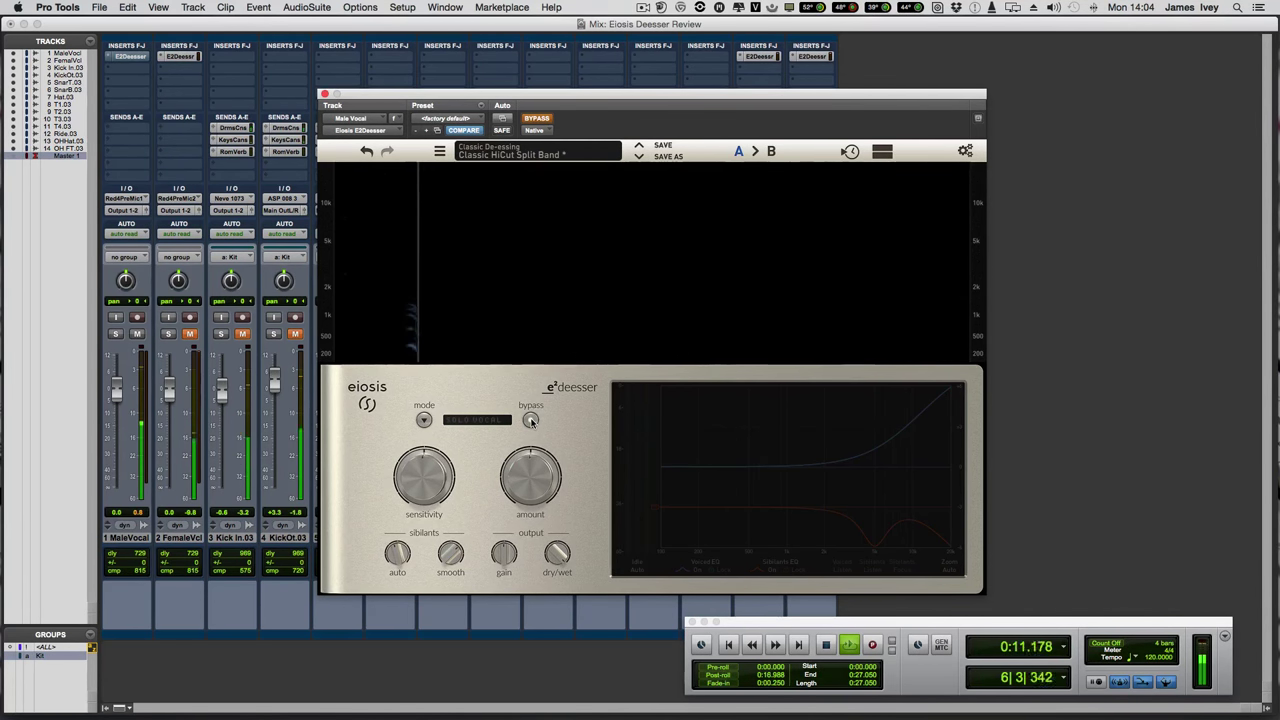
key("space")
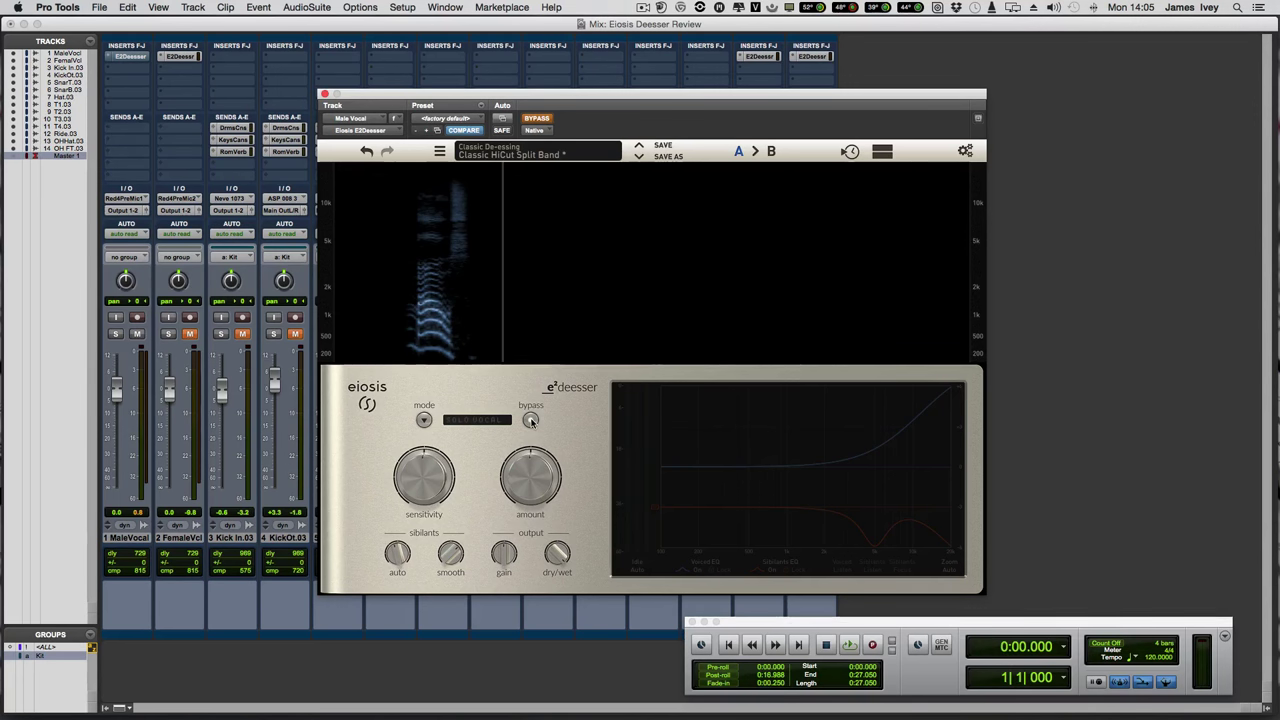
left_click(530, 420)
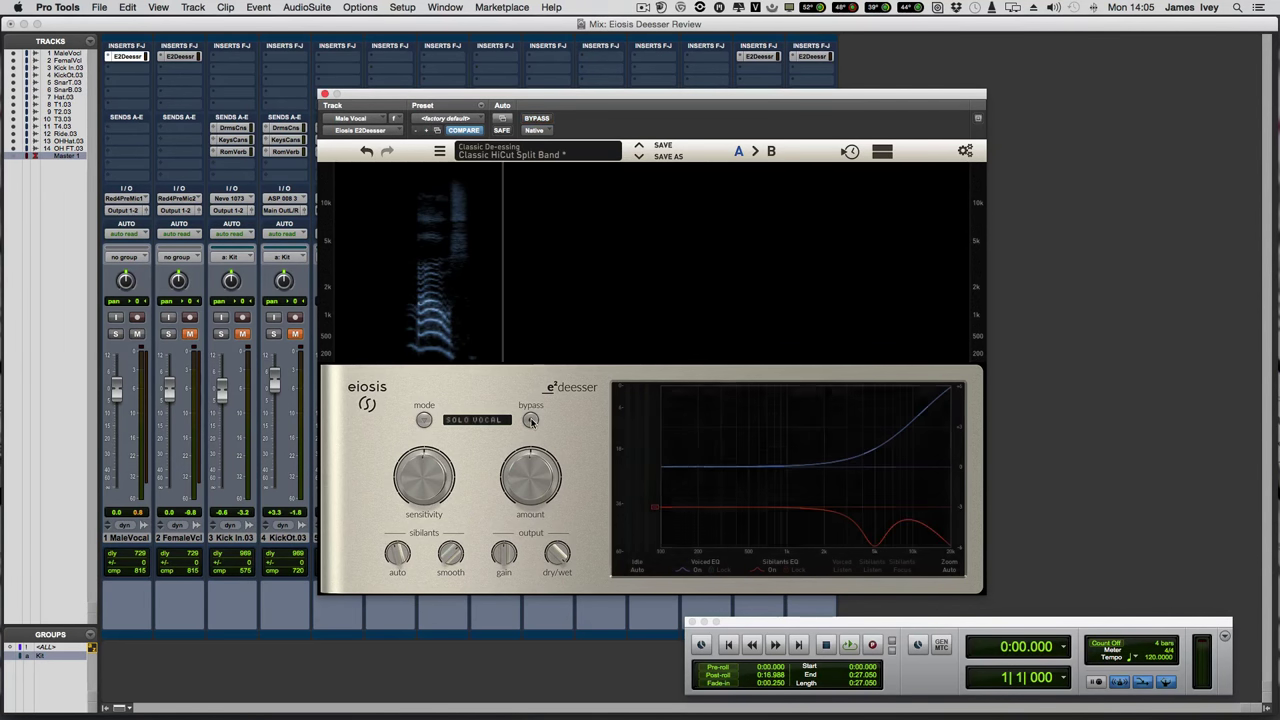
- Keep the Solo Vocal mode and set the sensitivity, amount and sibilants auto controls to their minimum
left_click(425, 420)
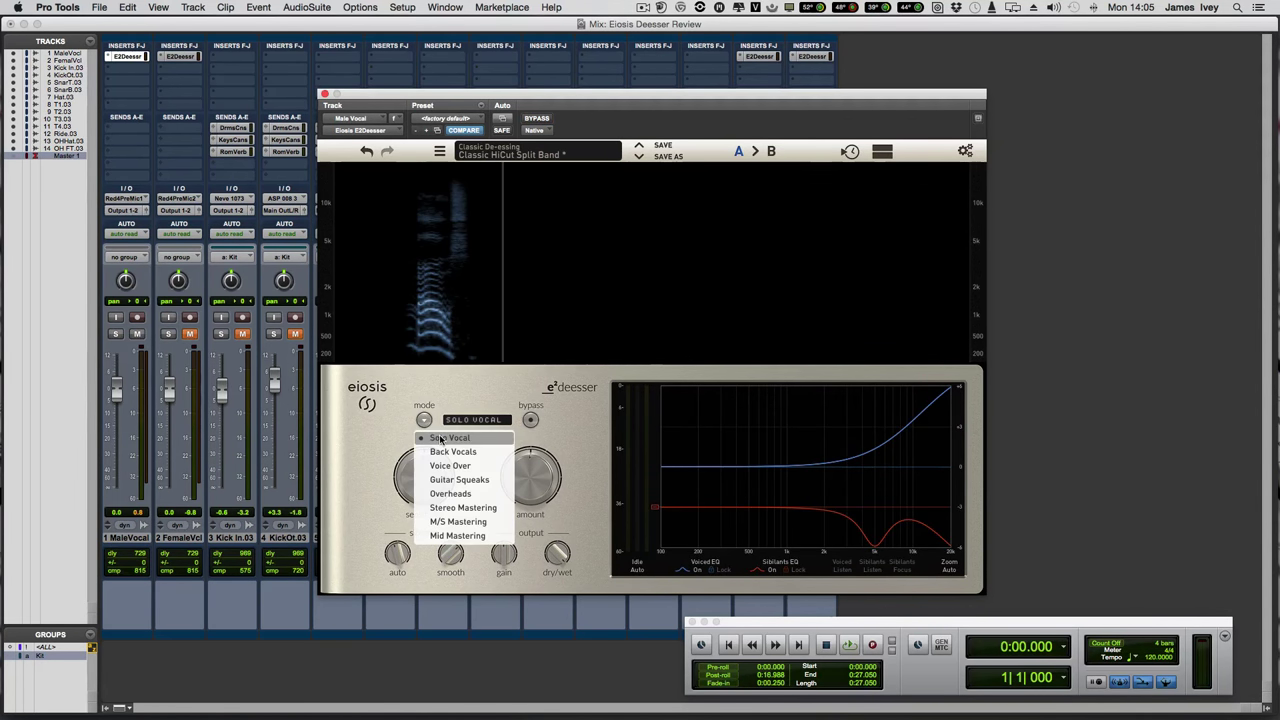
left_click(441, 440)
left_click_drag(421, 473, 405, 603)
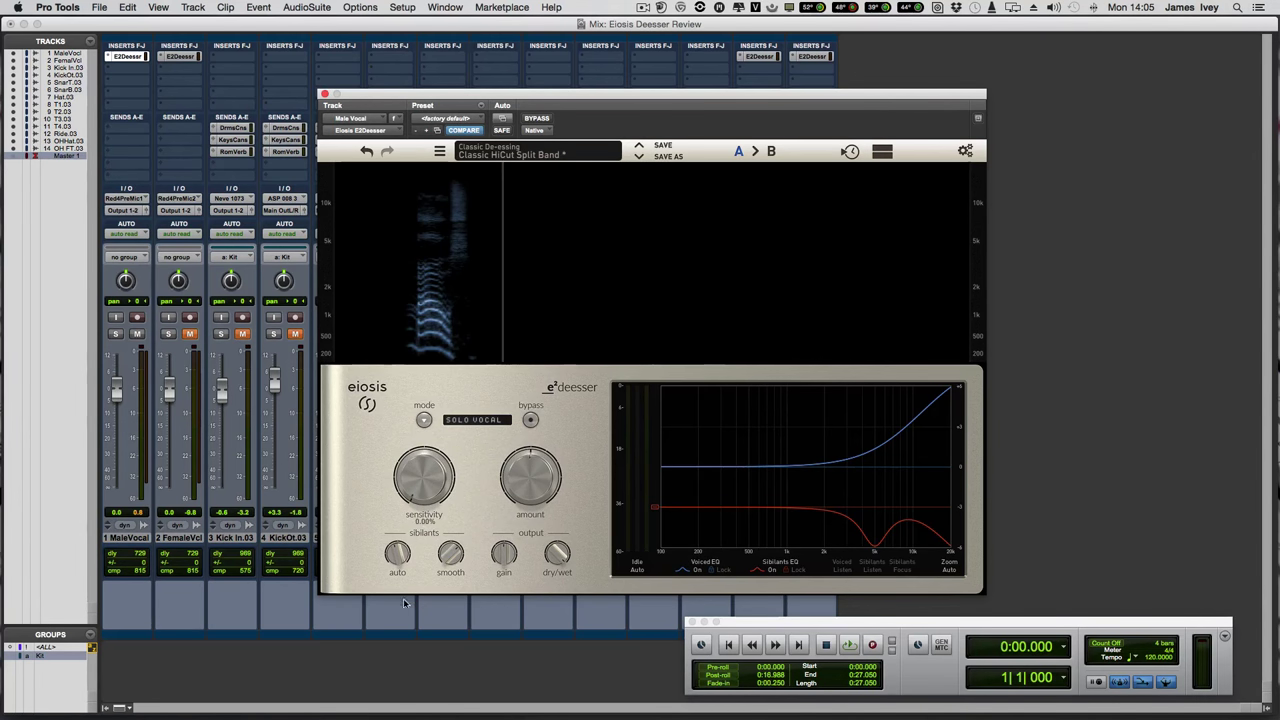
left_click_drag(549, 476, 407, 679)
left_click_drag(395, 551, 388, 651)
- Load the Classic HiCut Split Band preset from the Classic De-essing bank
left_click(548, 155)
mouse_move(540, 168)
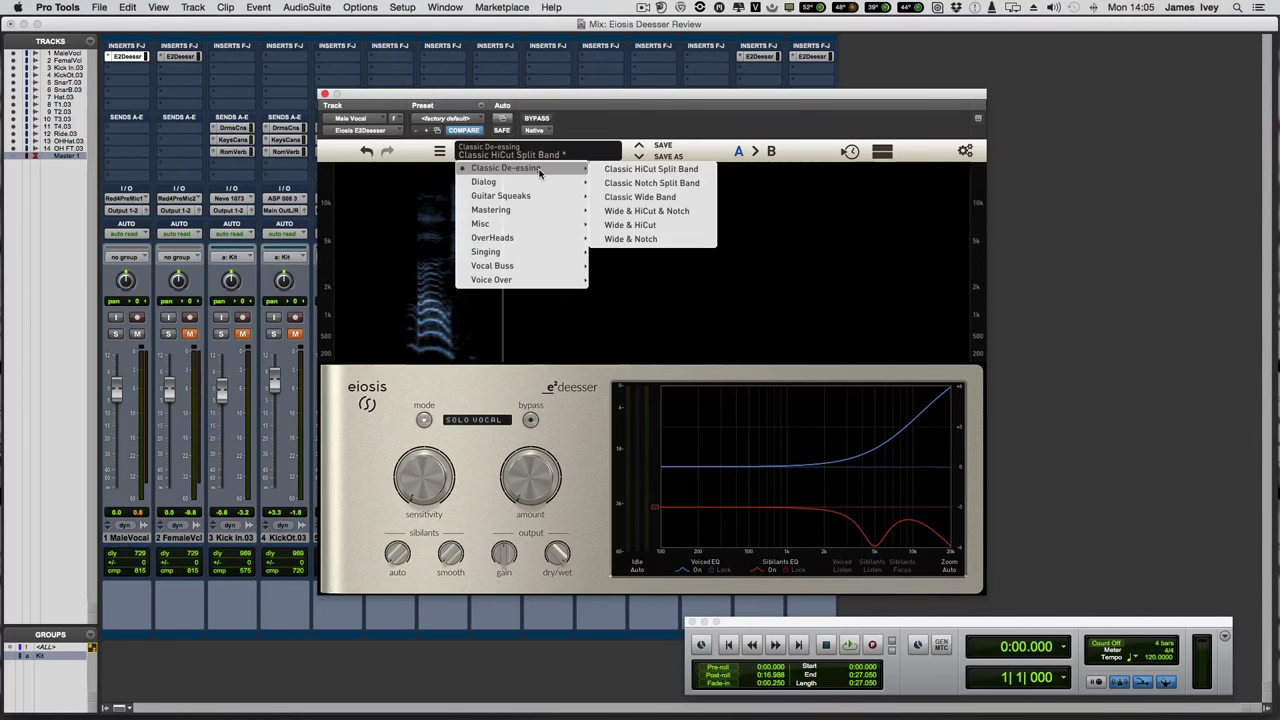
left_click(638, 169)
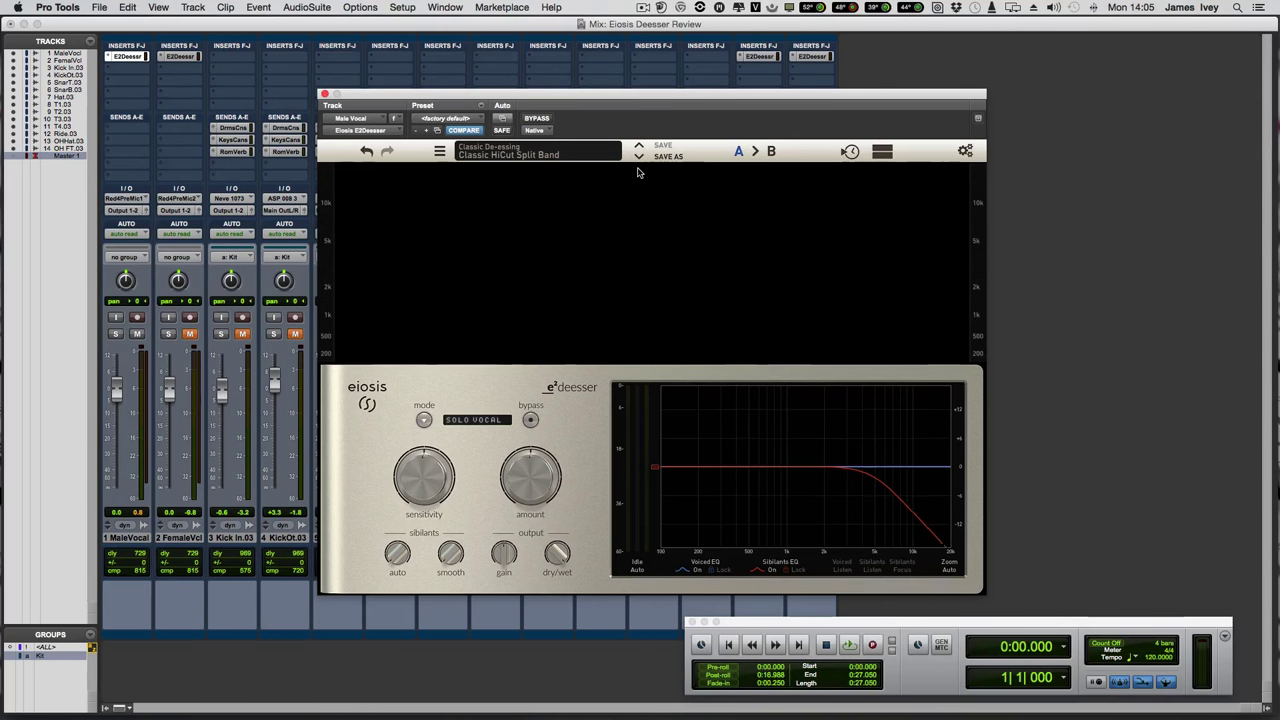
- Play the mix while setting the sensitivity to about 37.2% and raising the amount to its middle position
key("space")
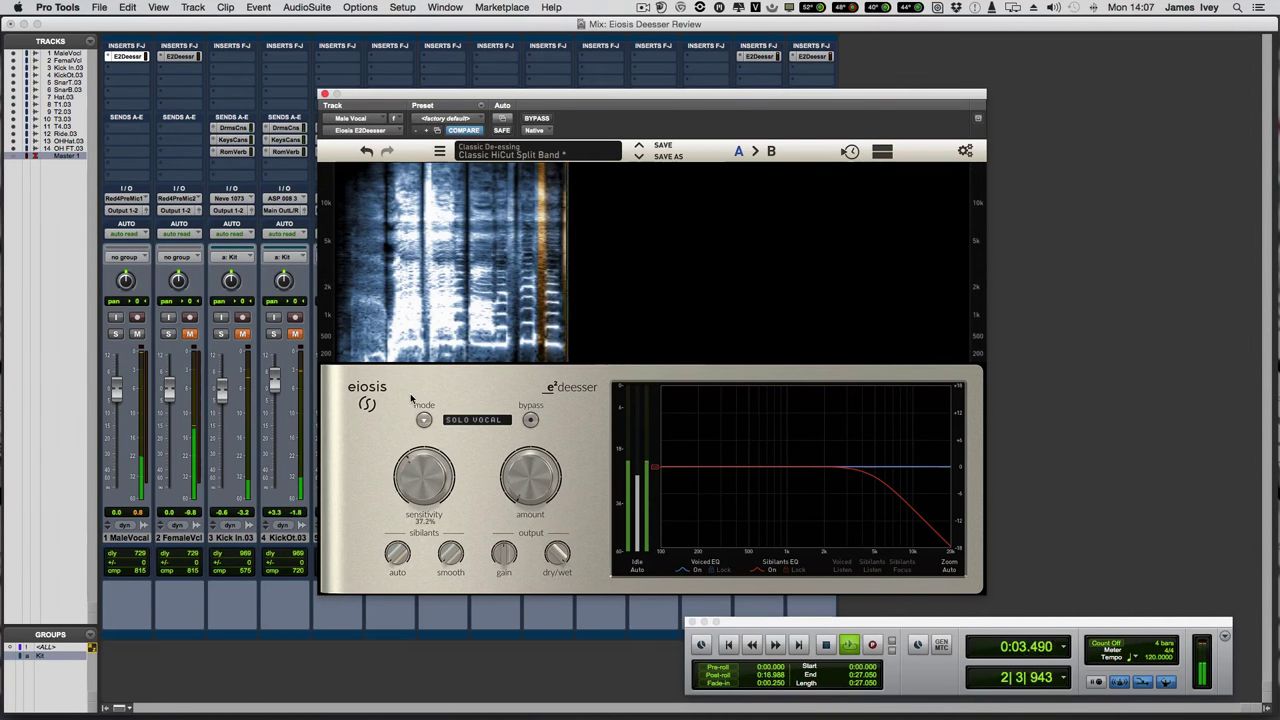
left_click(531, 487)
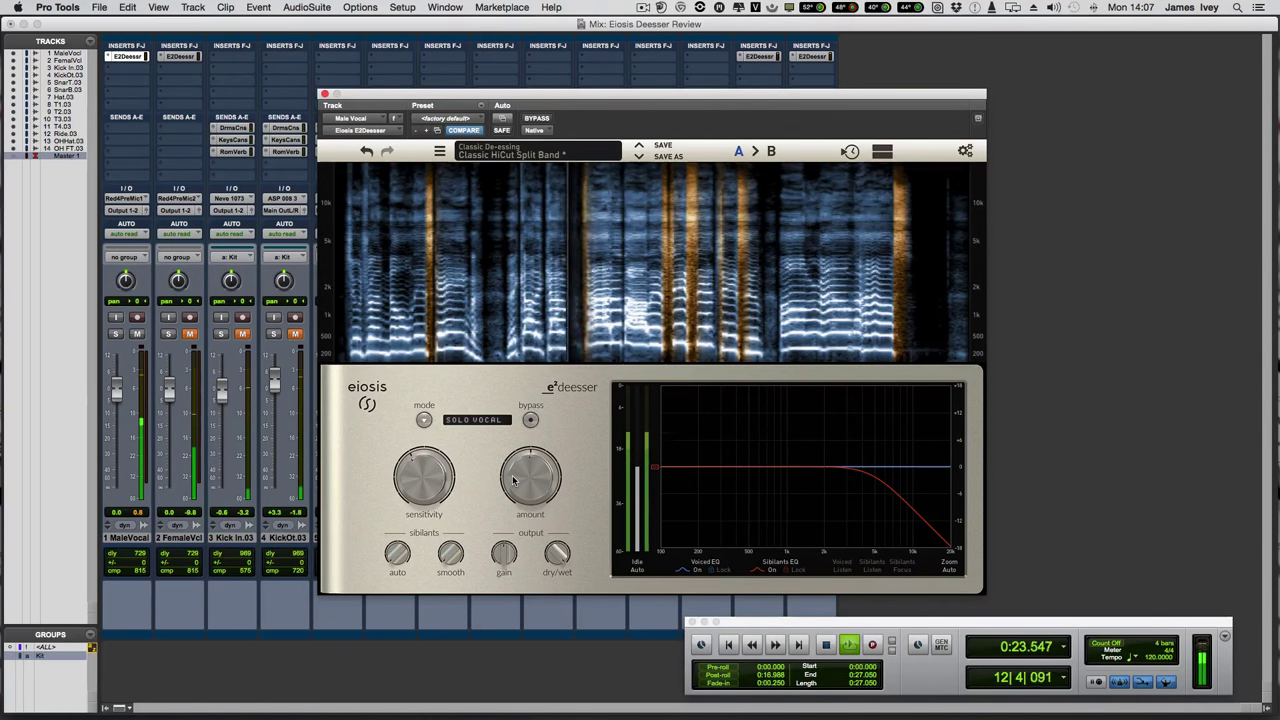
mouse_move(514, 482)
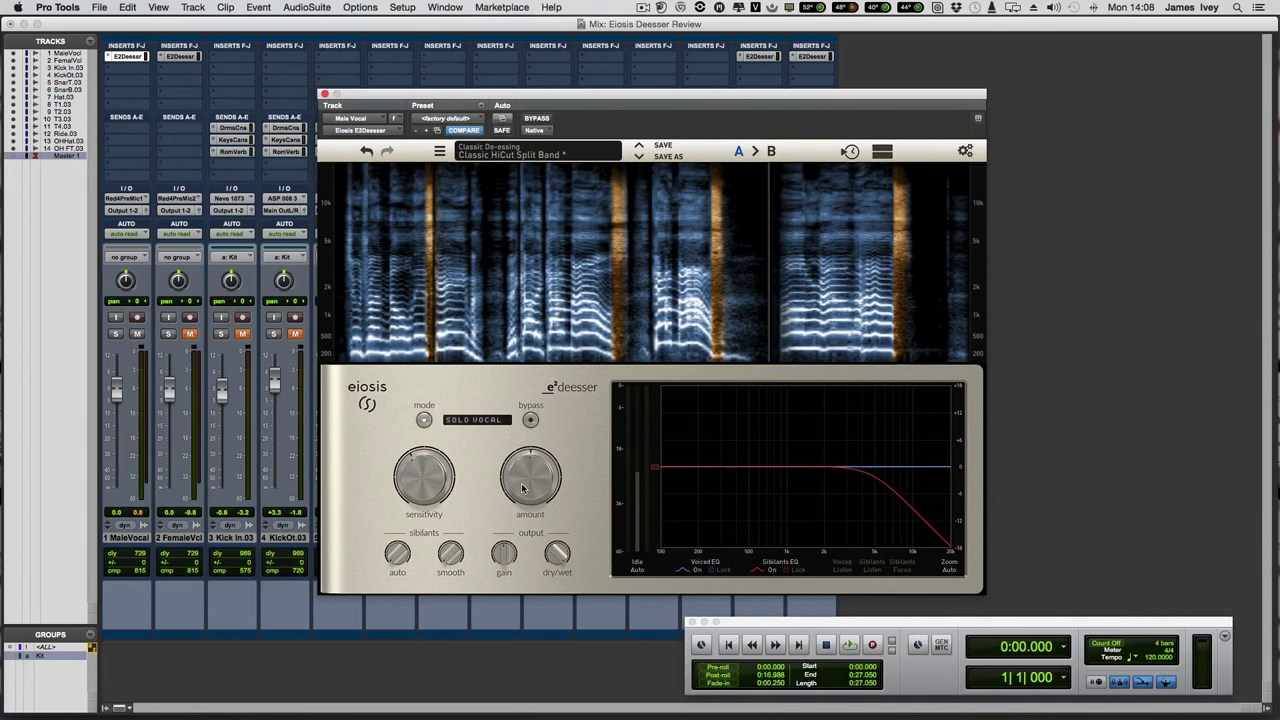
- Replay the mix, try a much stronger amount with a sensitivity of about 55%, and settle the amount at 45.1%
key("space")
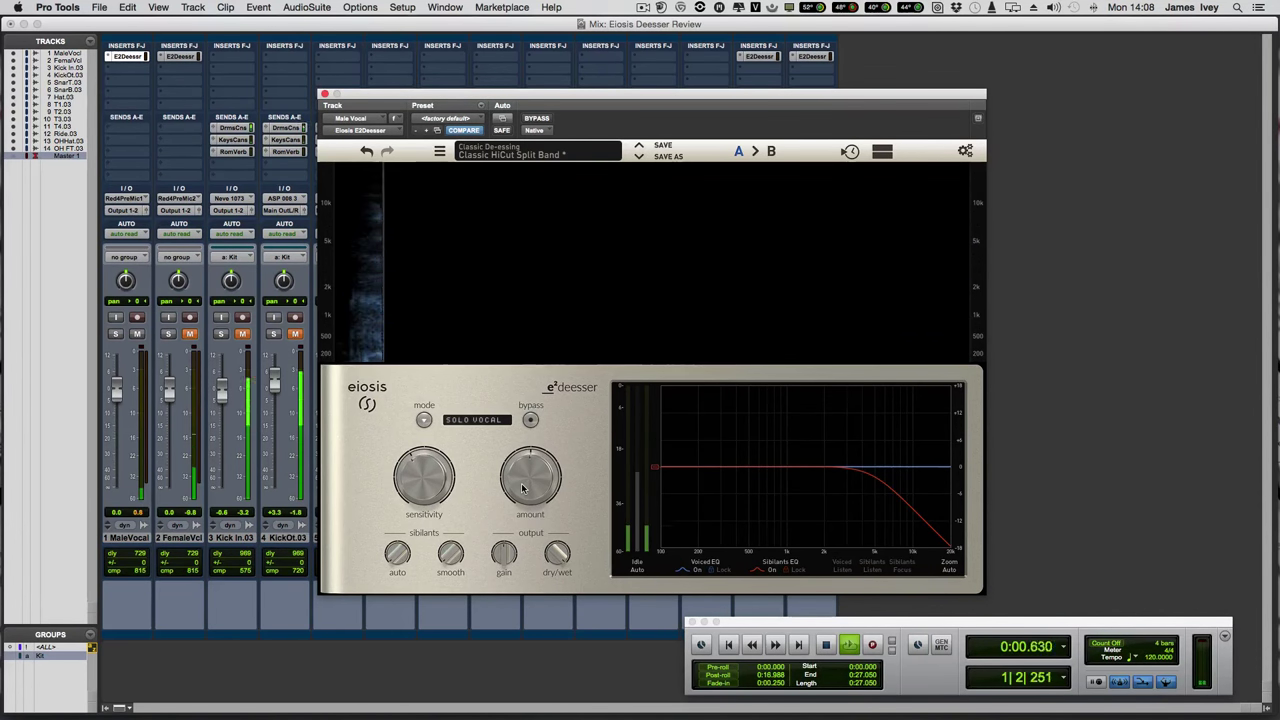
left_click_drag(522, 483, 519, 392)
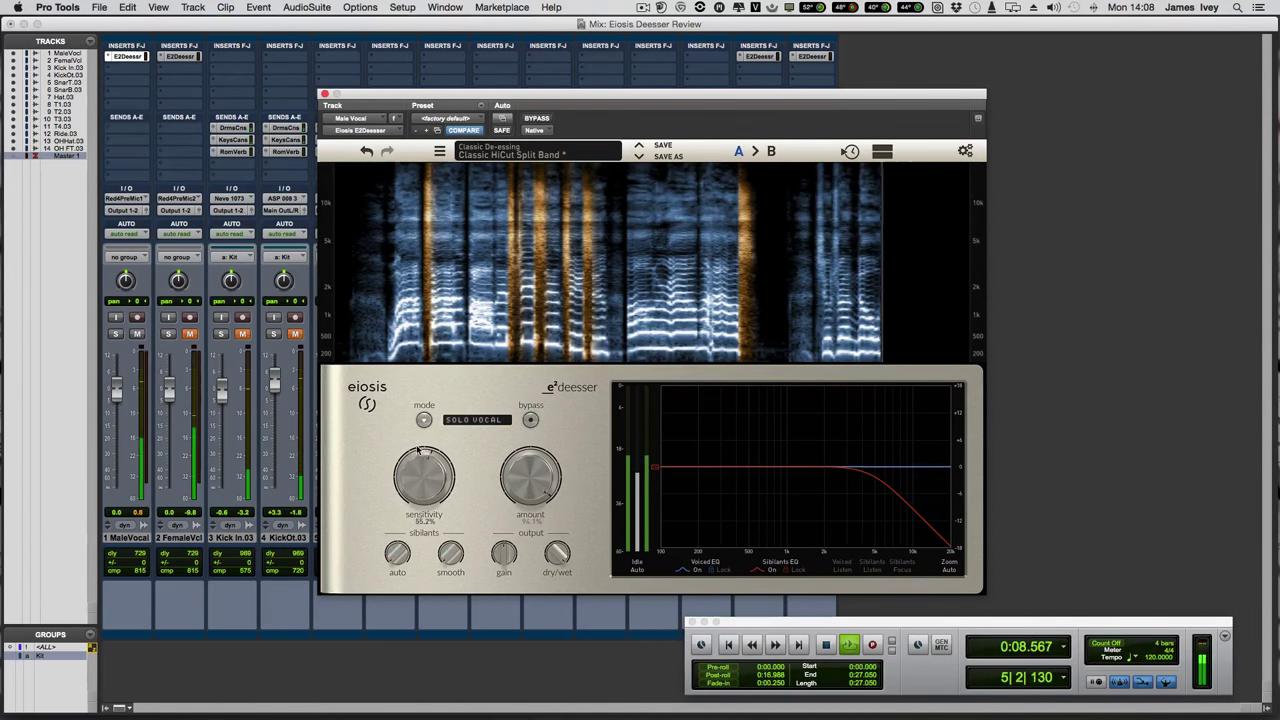
mouse_move(419, 437)
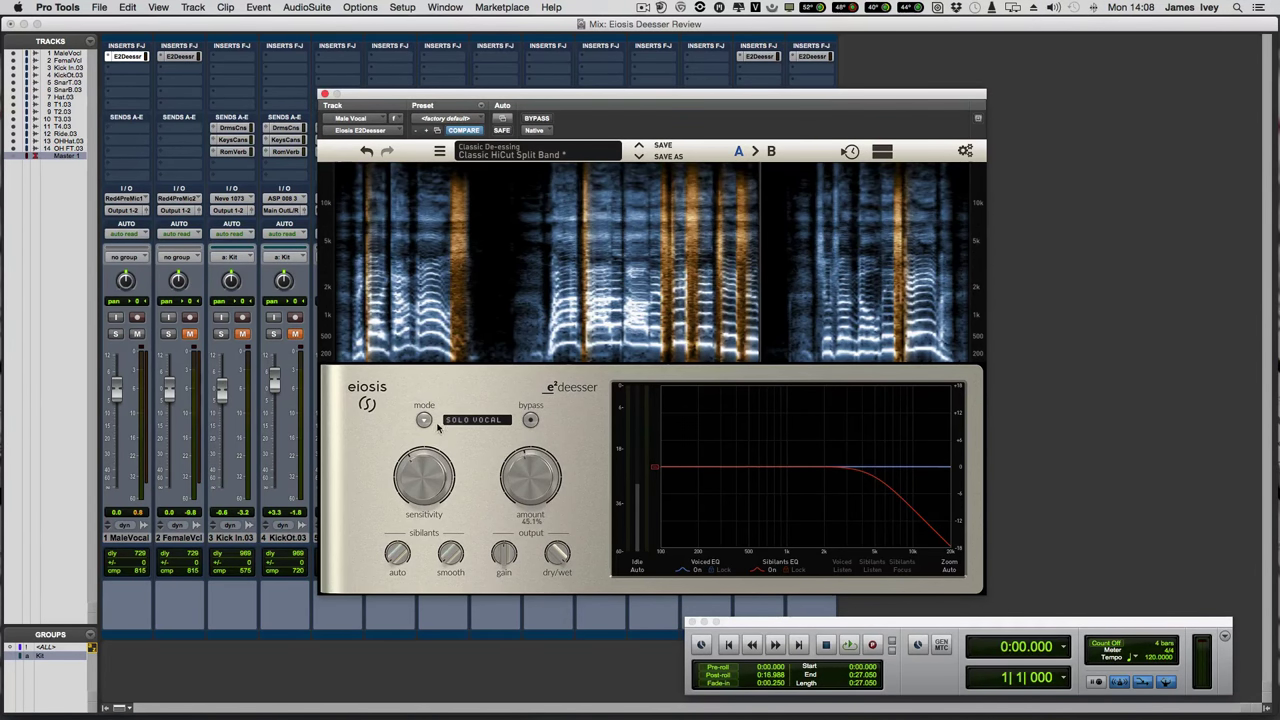
- Play the mix to audition the chosen sensitivity and amount, and stop playback
key("space")
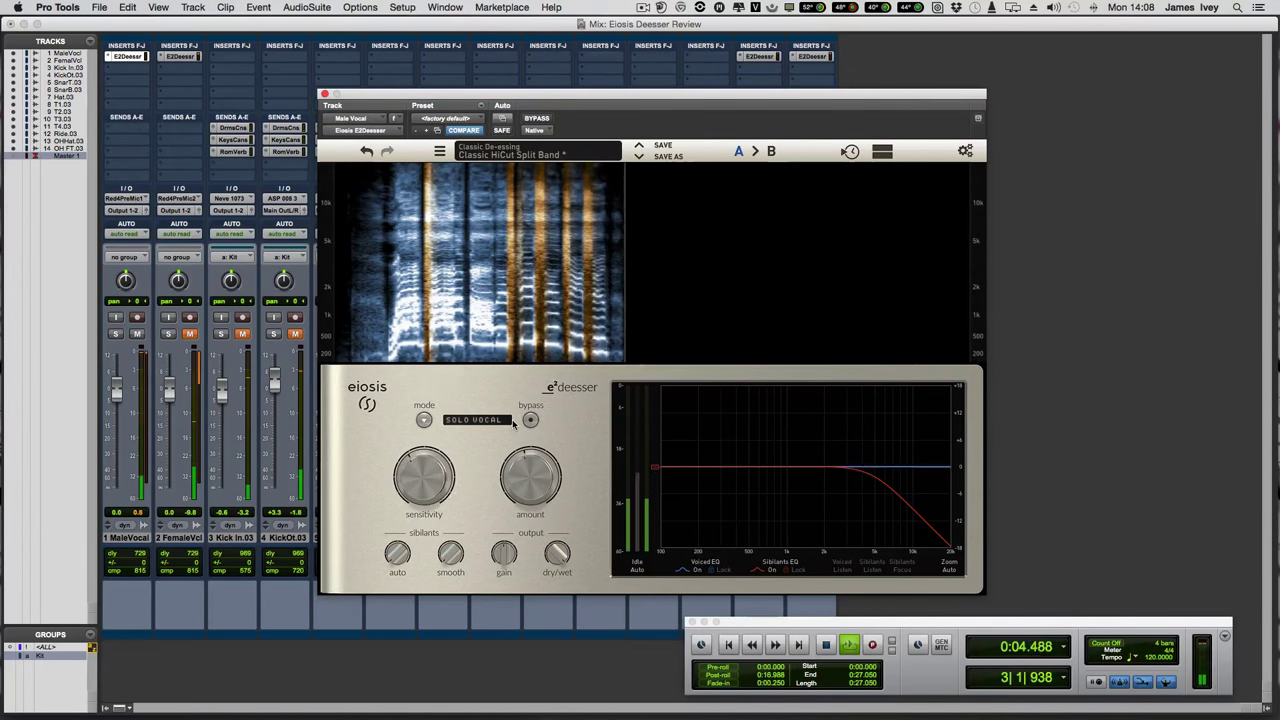
mouse_move(526, 480)
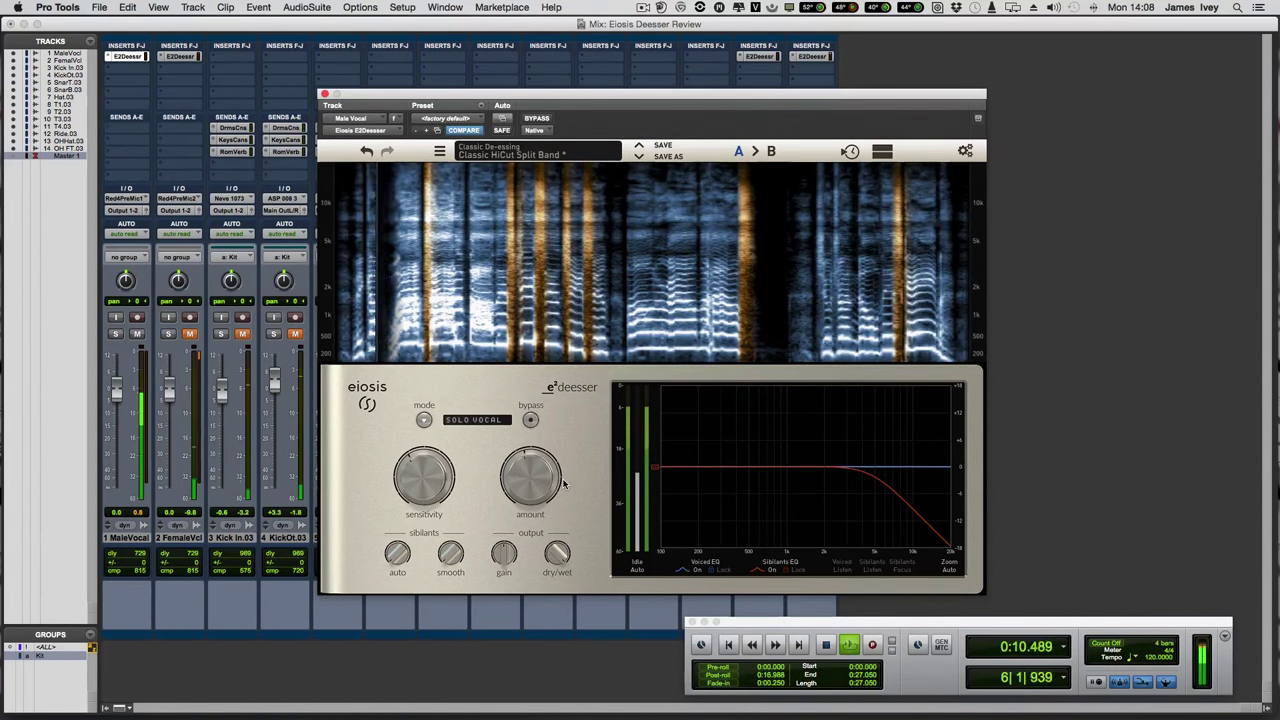
key("space")
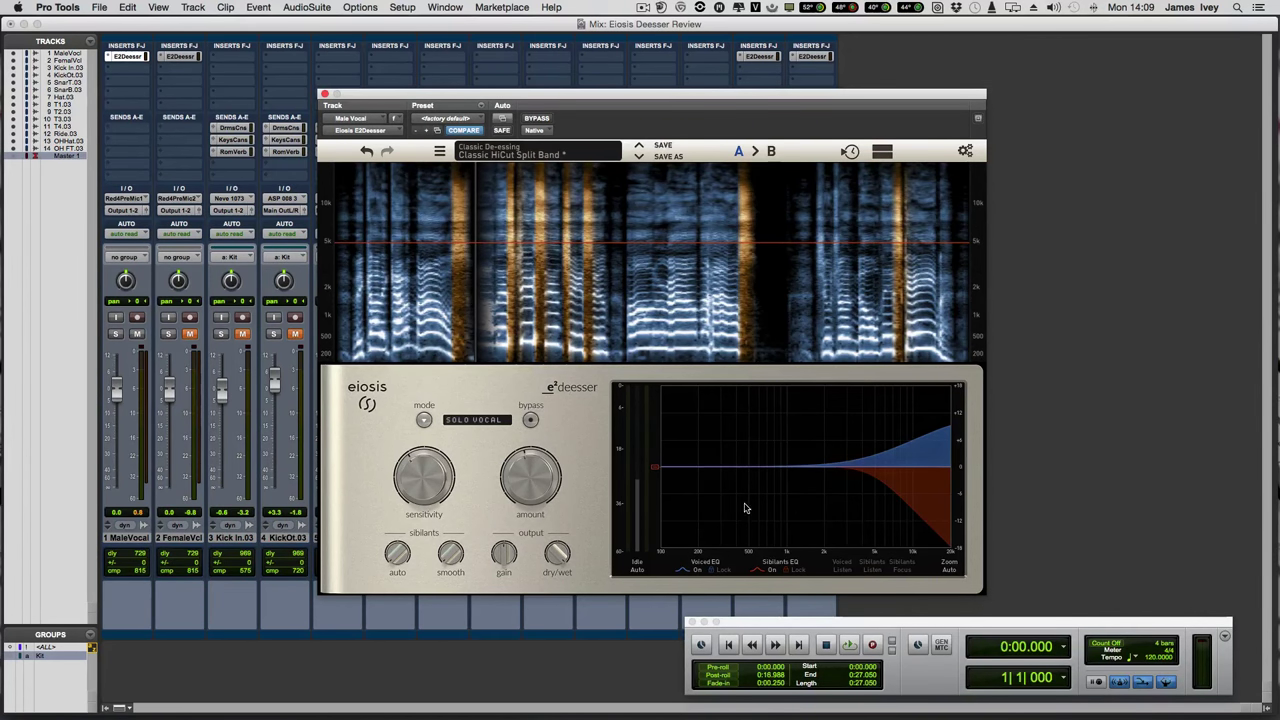
- Play the mix while reshaping the male vocal's voiced EQ with a low cut and a gentler high-frequency boost
key("space")
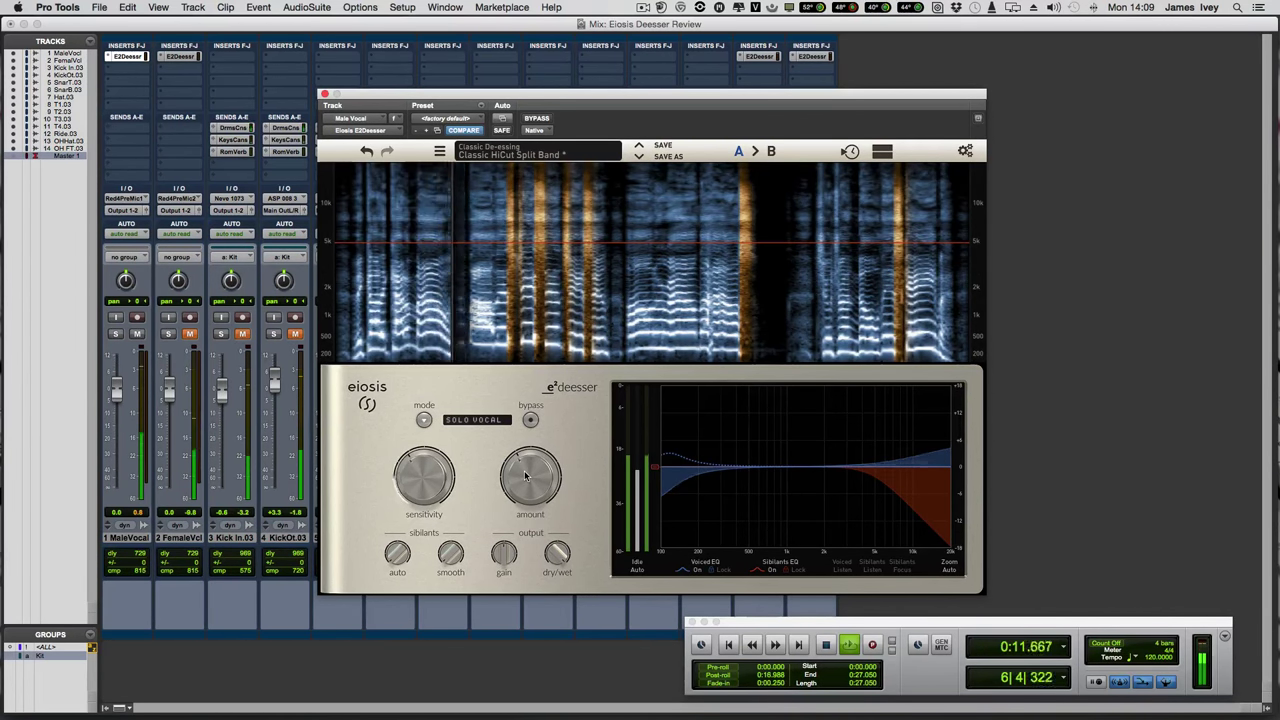
key("space")
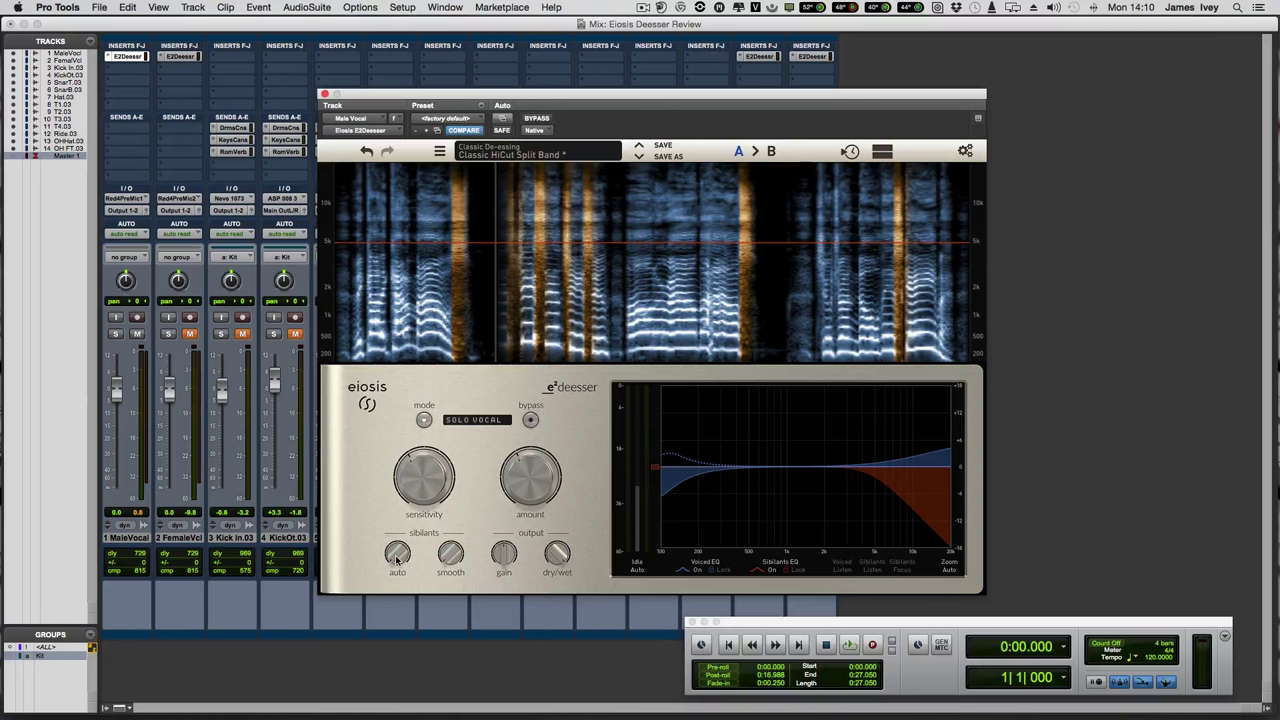
- Replay the mix while adjusting the male vocal's sibilants auto control, and raise the smooth control to about 66.8%
key("space")
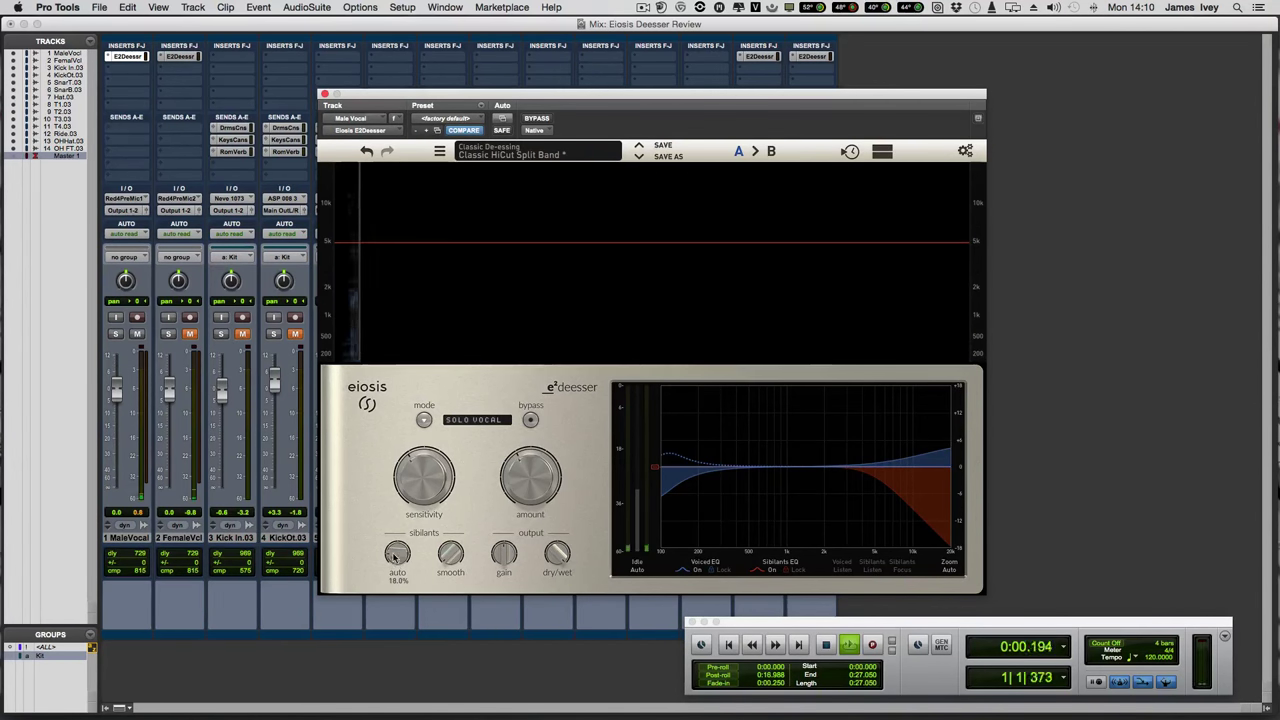
left_click_drag(397, 553, 394, 520)
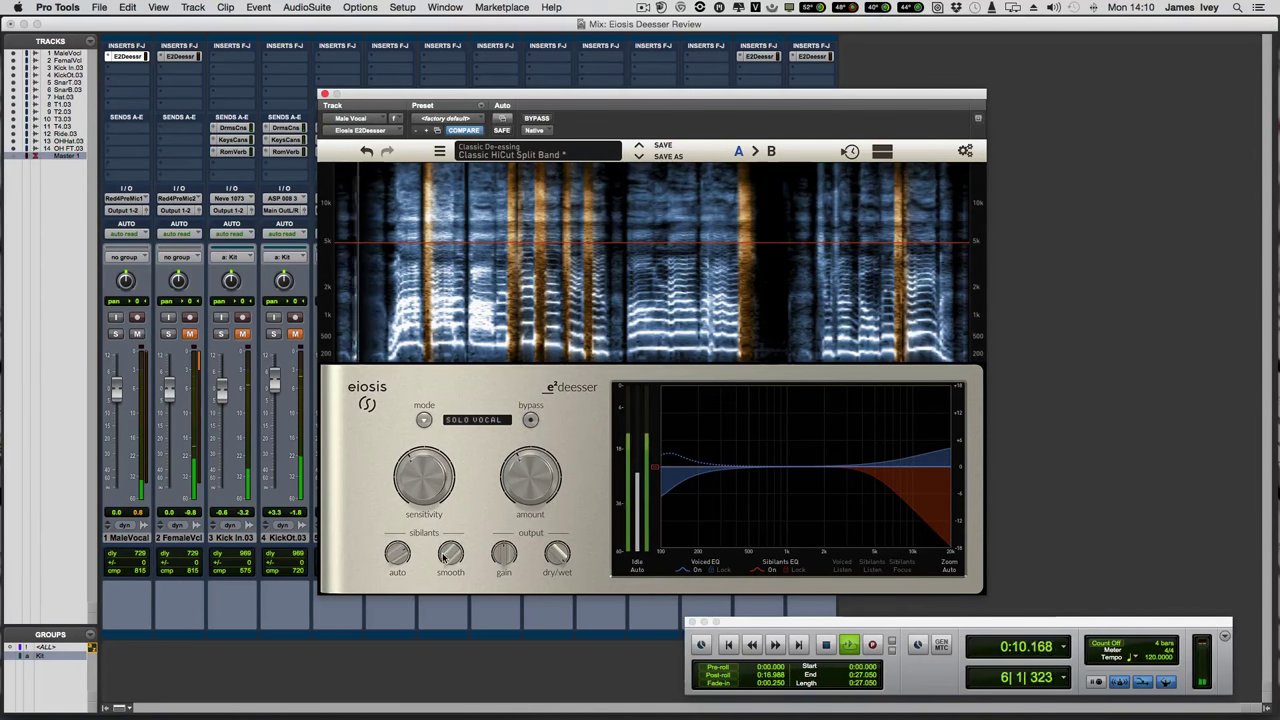
mouse_move(449, 565)
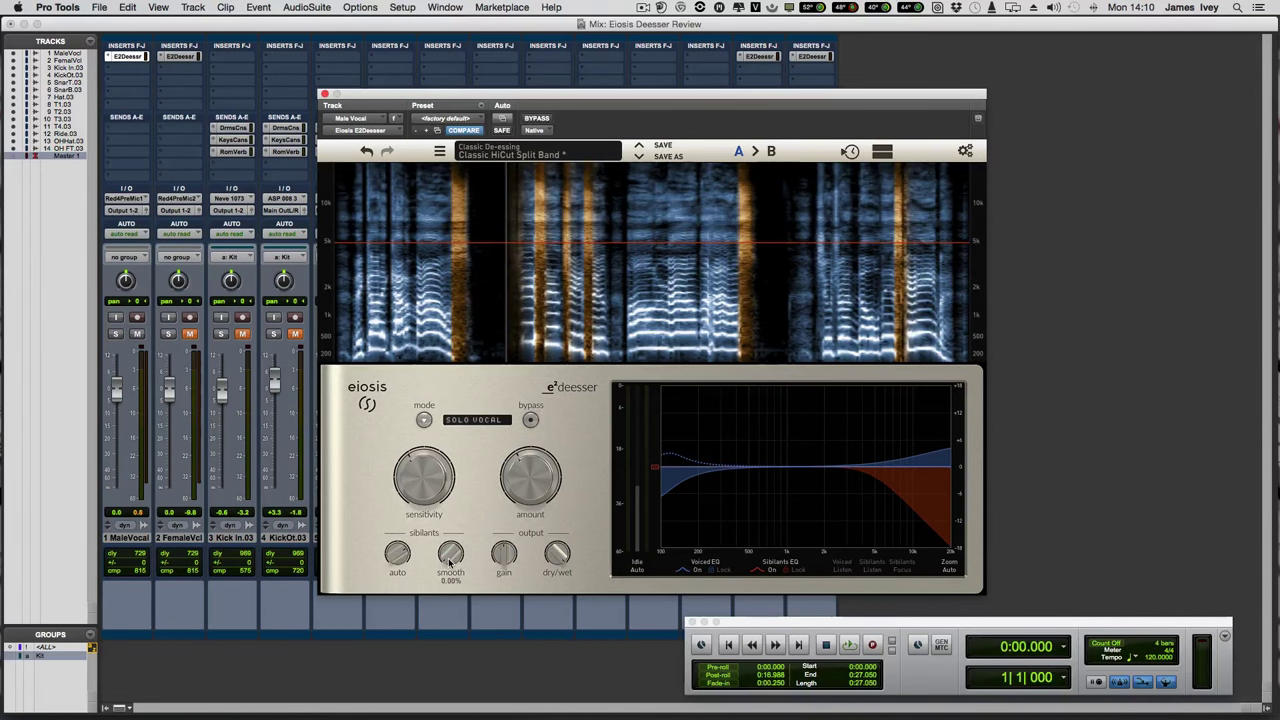
left_click_drag(449, 533, 446, 451)
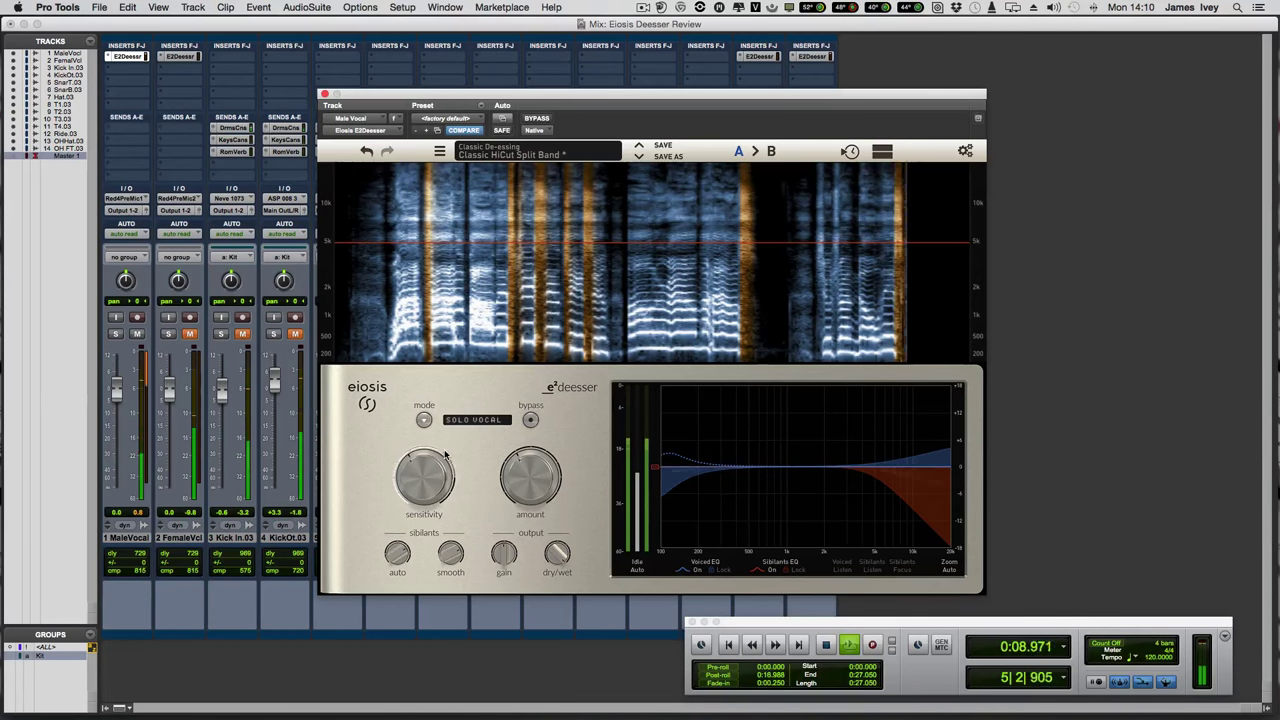
mouse_move(425, 476)
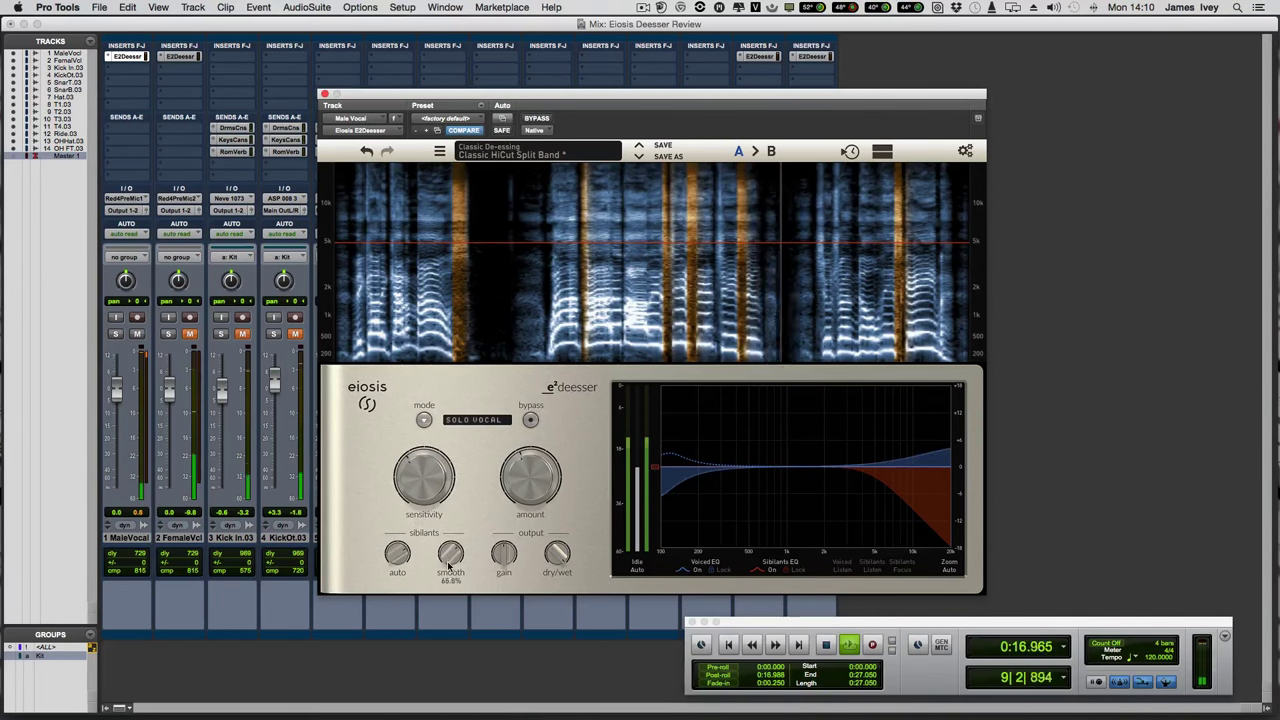
- Fine-tune the sibilants auto control and nudge the sensitivity up slightly while the mix plays
mouse_move(397, 563)
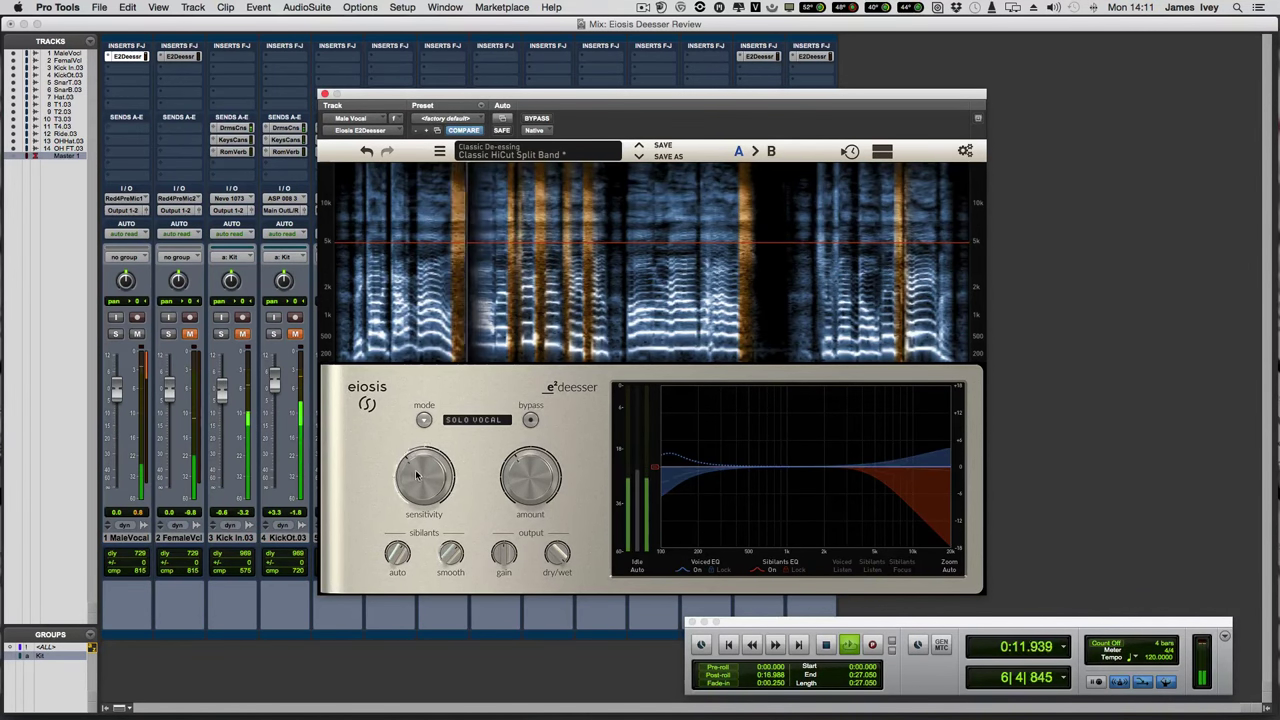
scroll(418, 477, "up", 1)
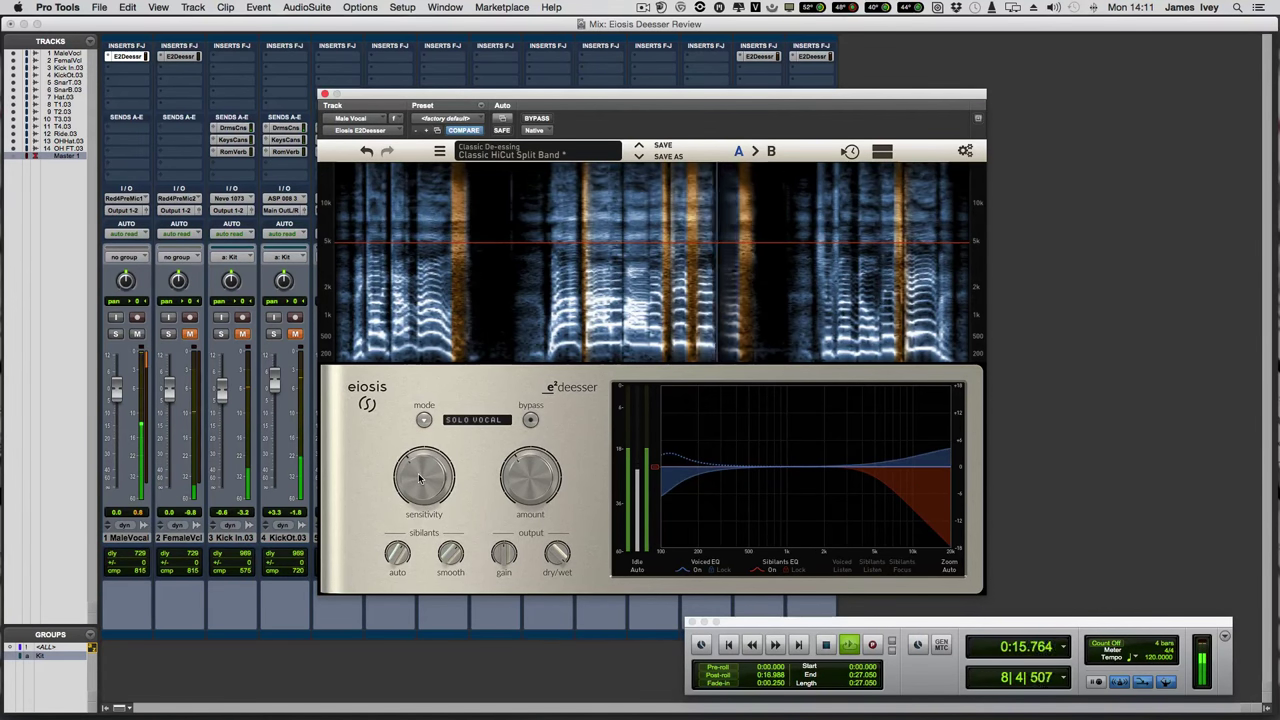
scroll(519, 477, "up", 1)
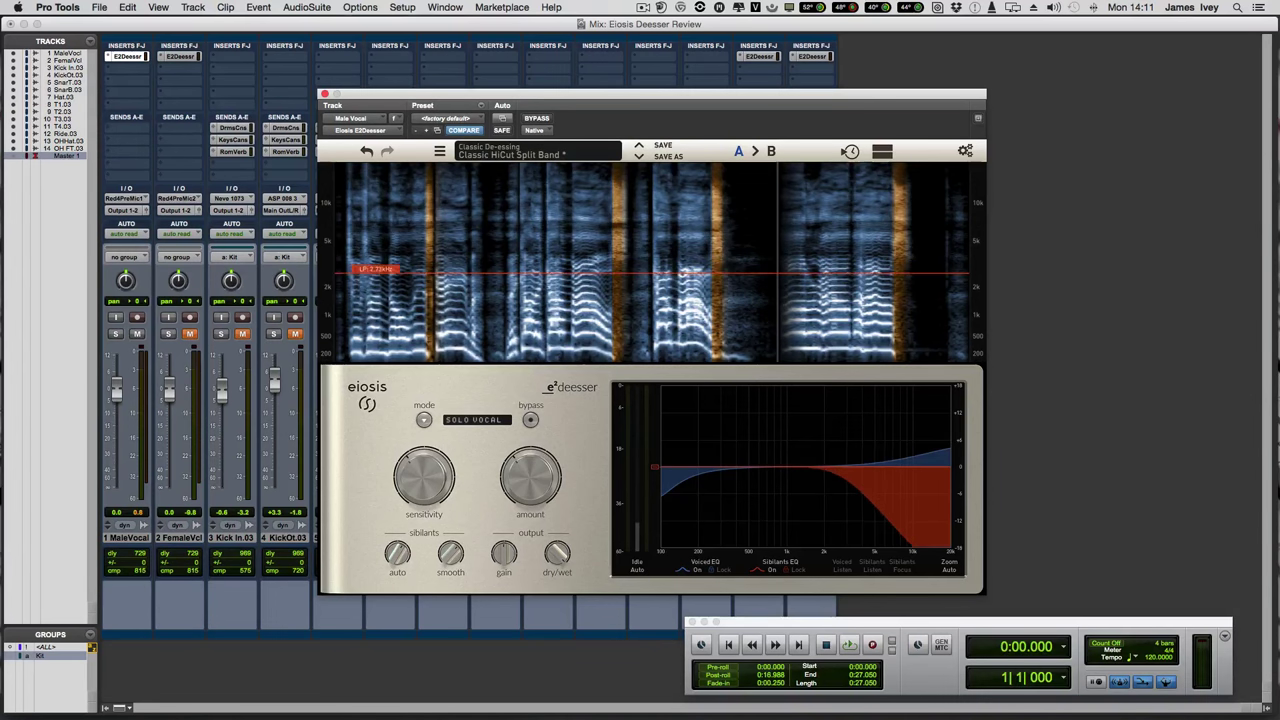
- Lower the sibilants low-pass filter to about 480 Hz, play the mix, and raise the filter back to about 6.8 kHz
left_click_drag(375, 270, 375, 338)
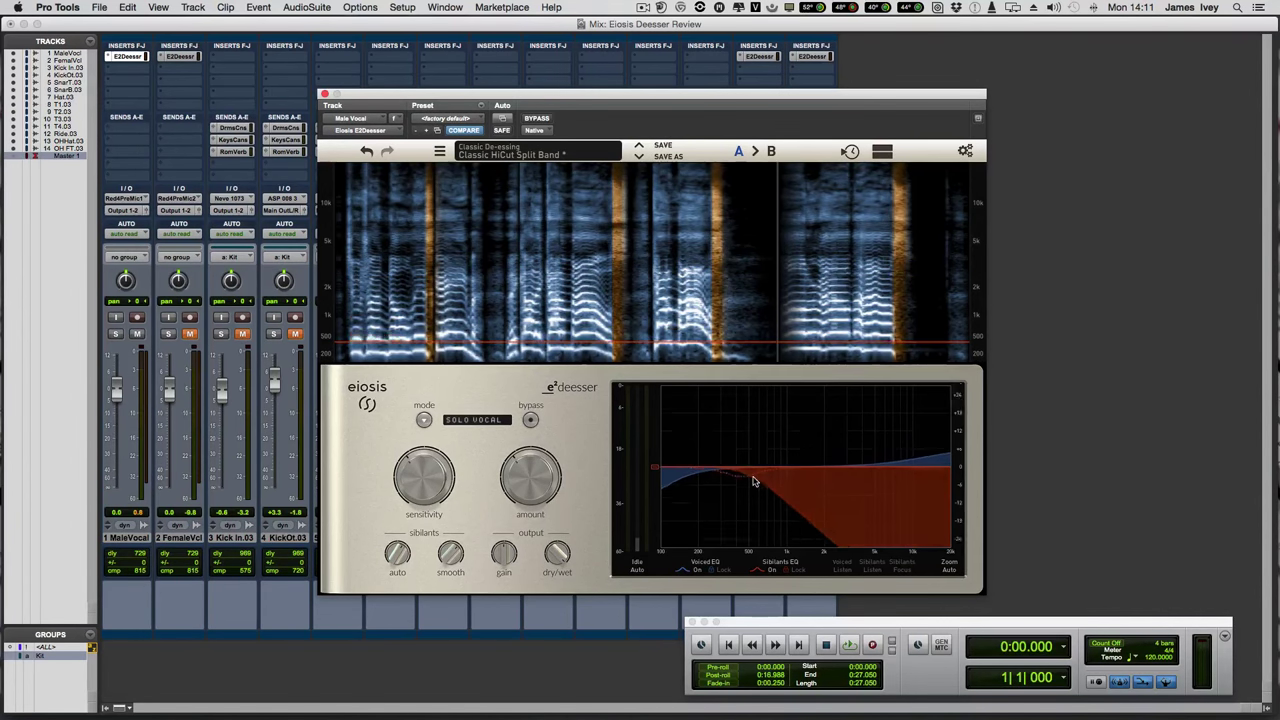
key("space")
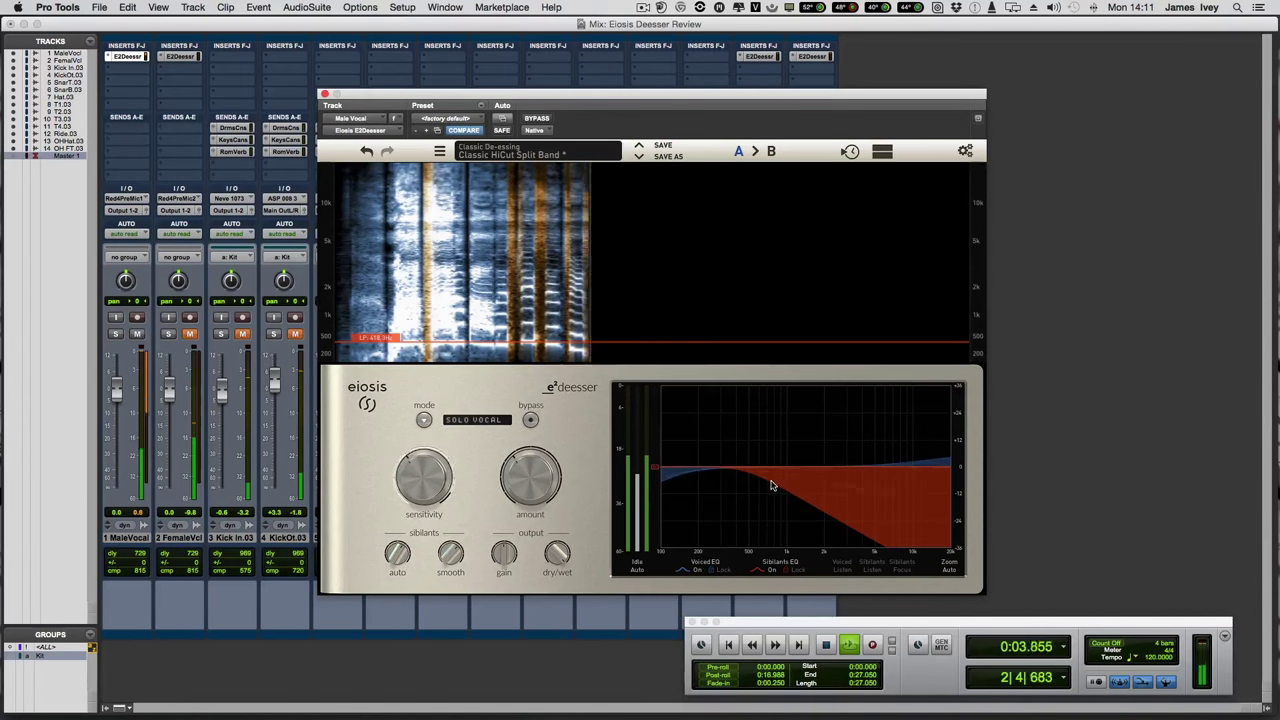
left_click_drag(763, 483, 890, 483)
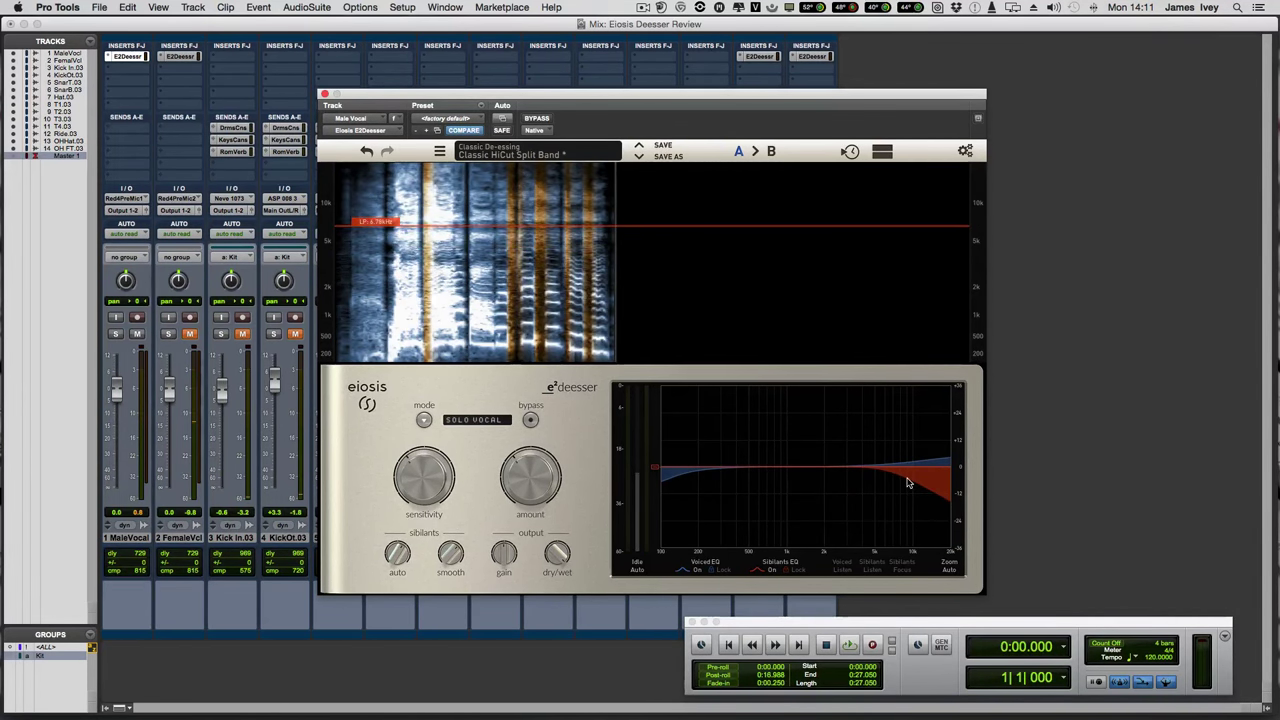
key("space")
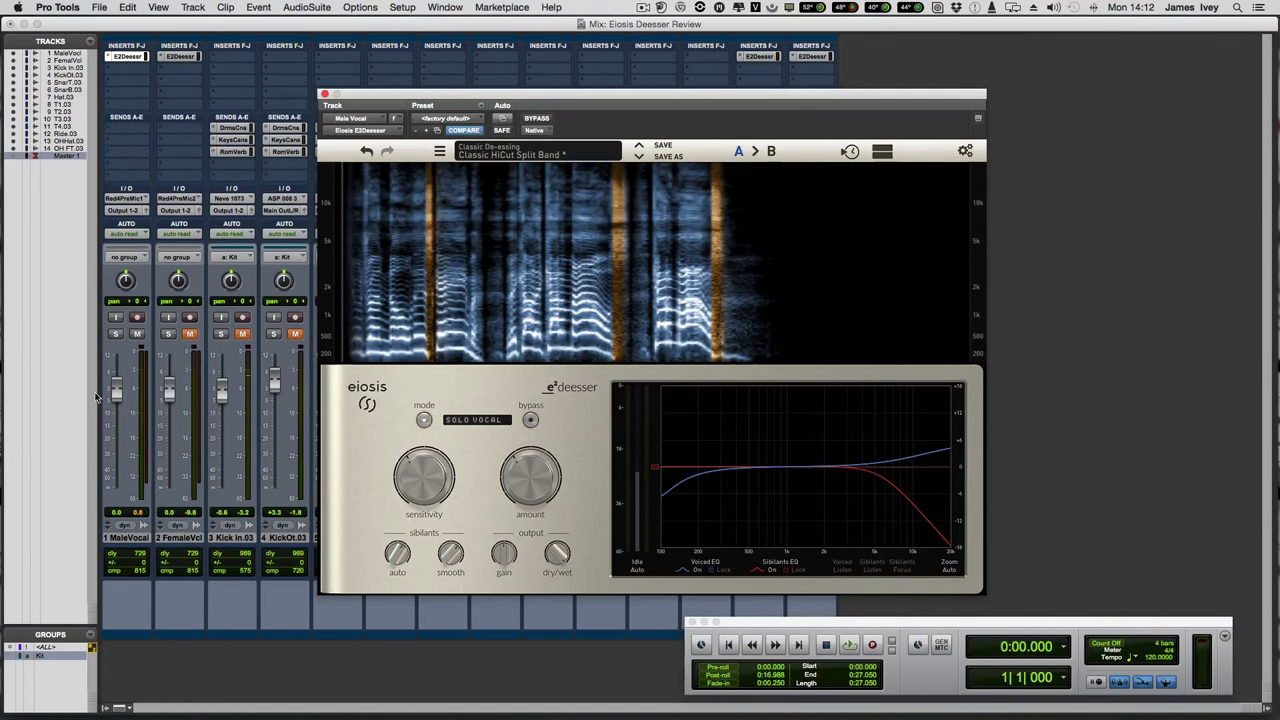
- Switch from the male to the female vocal with the track mutes, and load the Female Singing preset in its E2Deesser
left_click(137, 334)
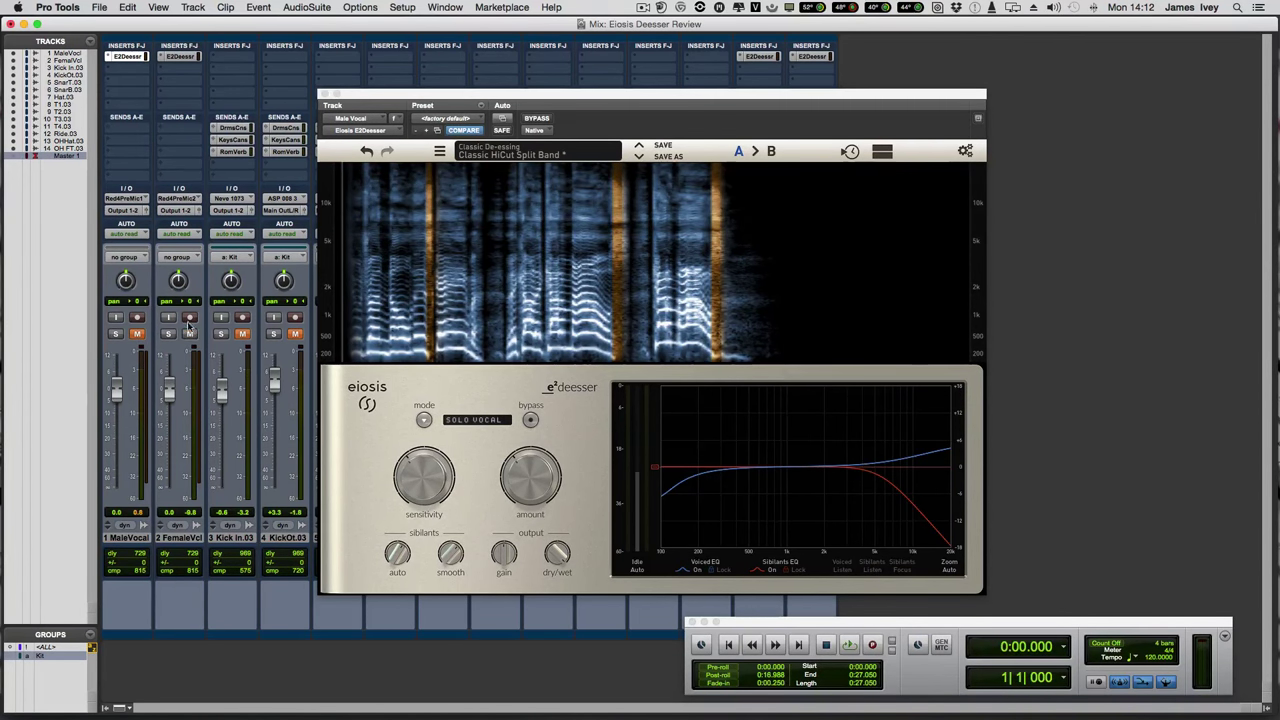
left_click(180, 57)
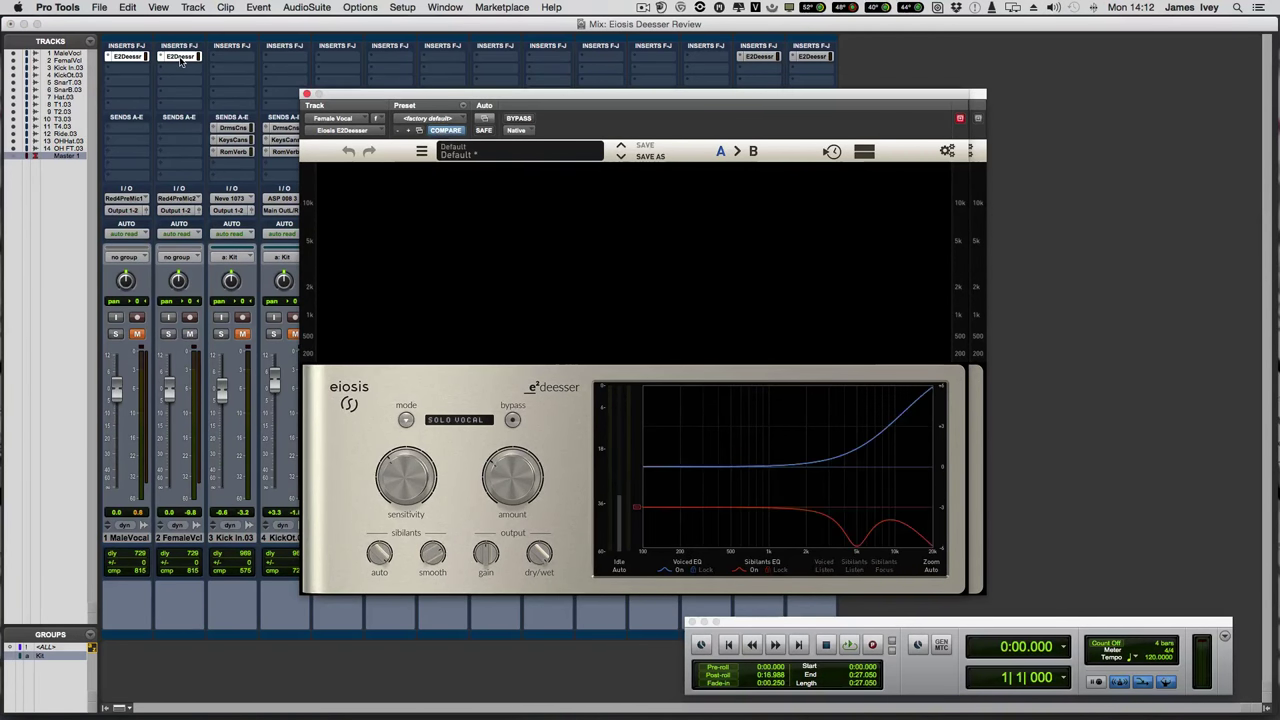
left_click(497, 152)
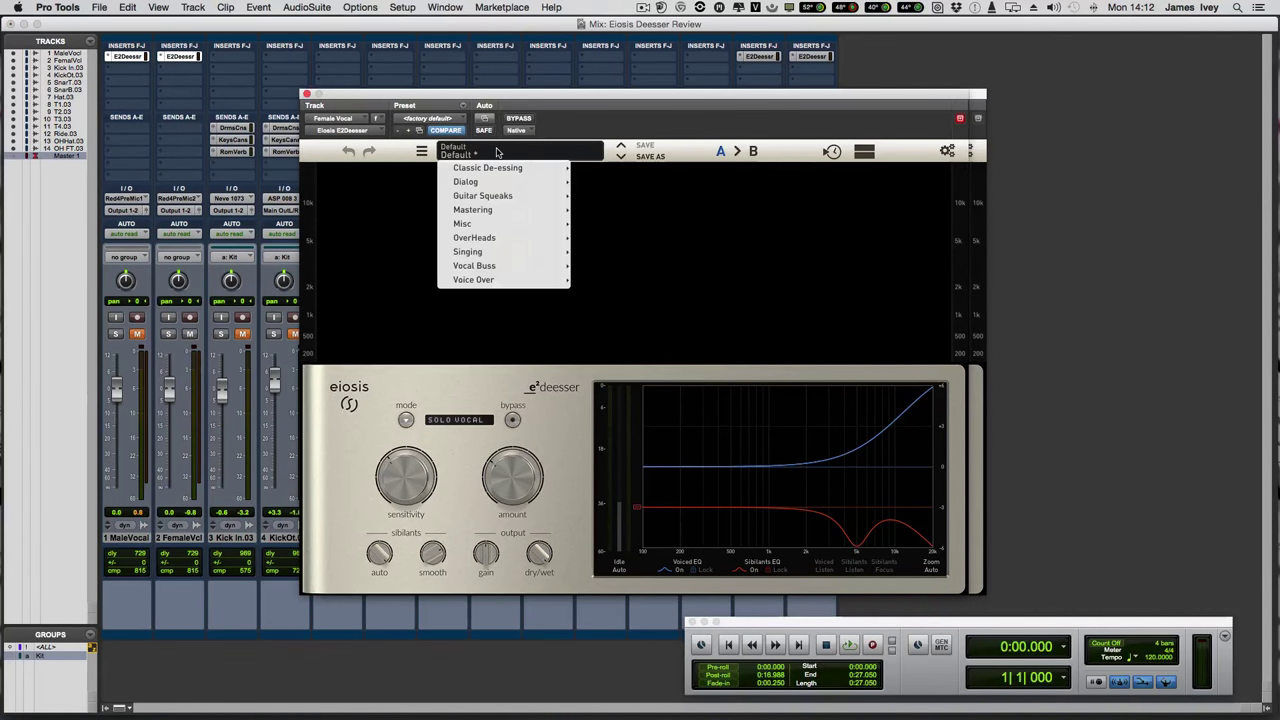
mouse_move(487, 252)
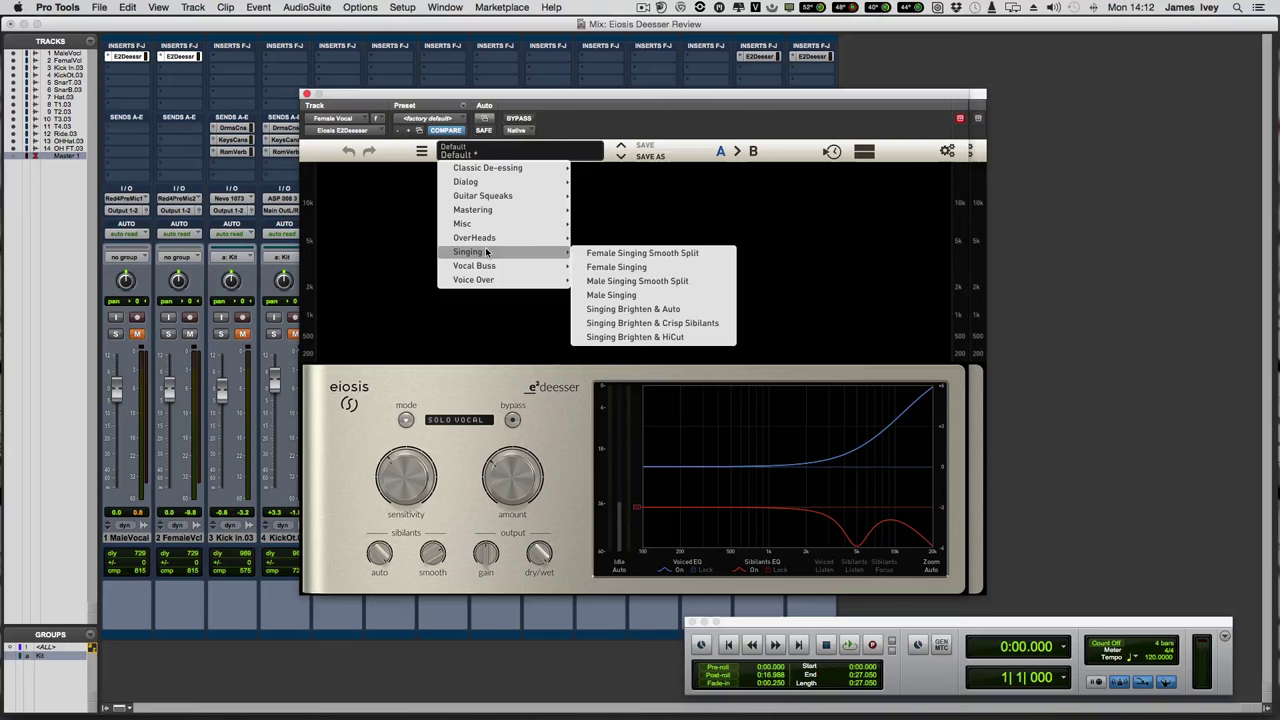
left_click(622, 267)
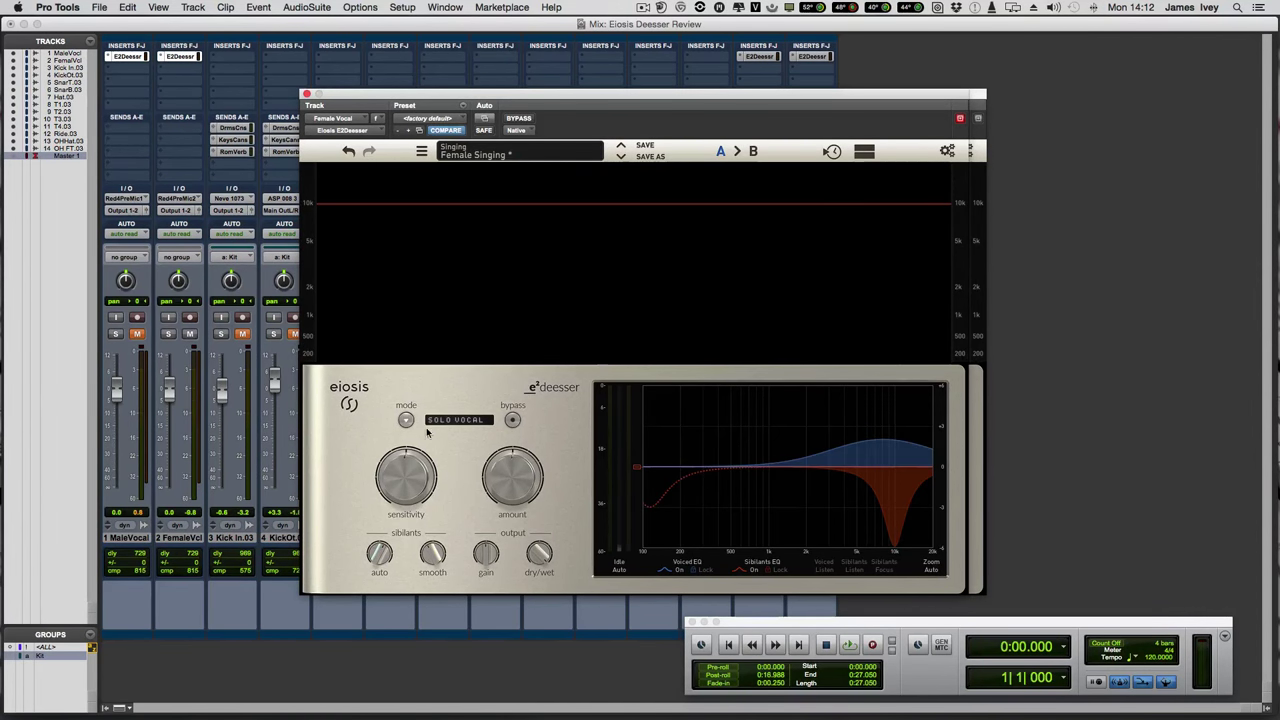
- Play the mix while setting the female vocal's sensitivity to 42.4% and the amount to 62.1%
key("space")
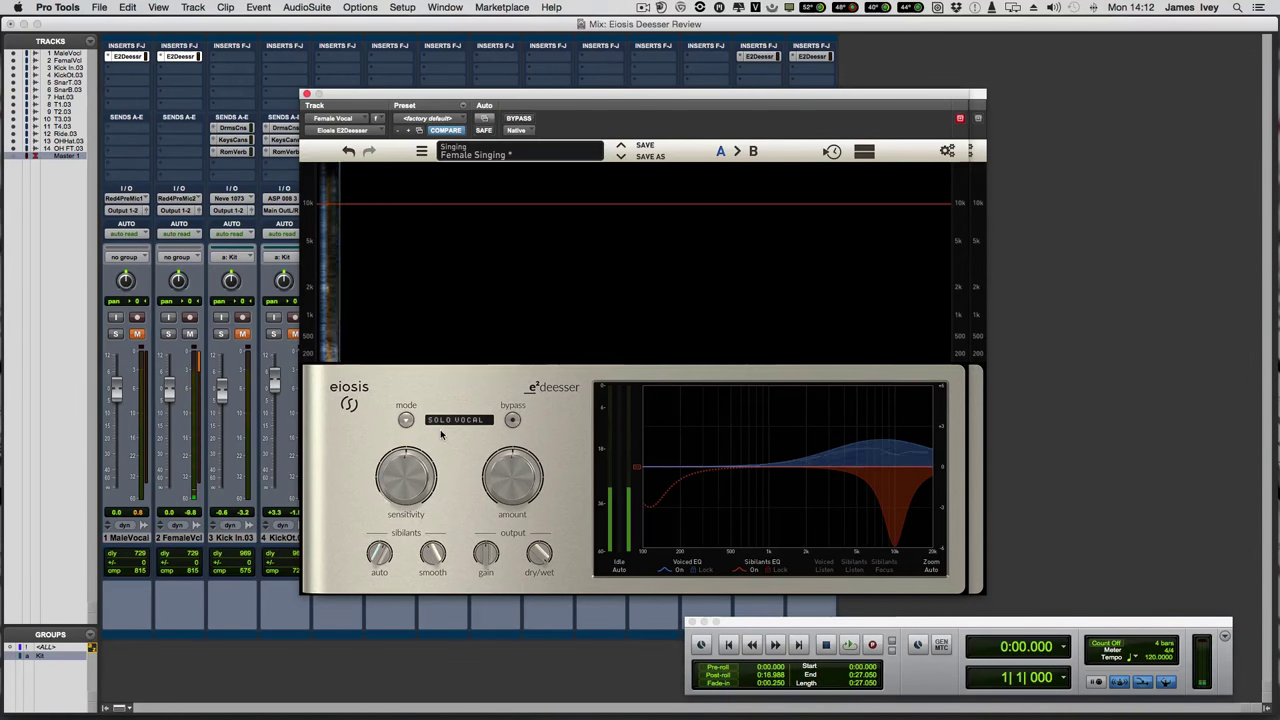
mouse_move(507, 476)
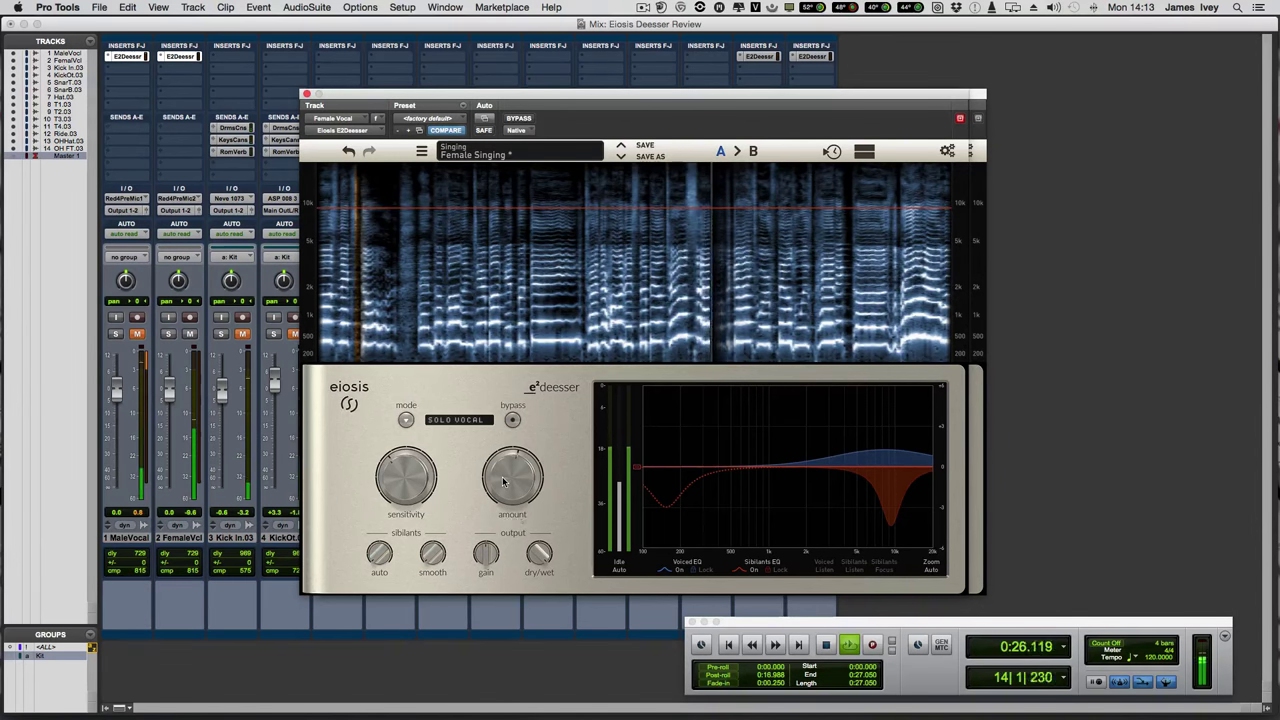
left_click_drag(397, 483, 403, 470)
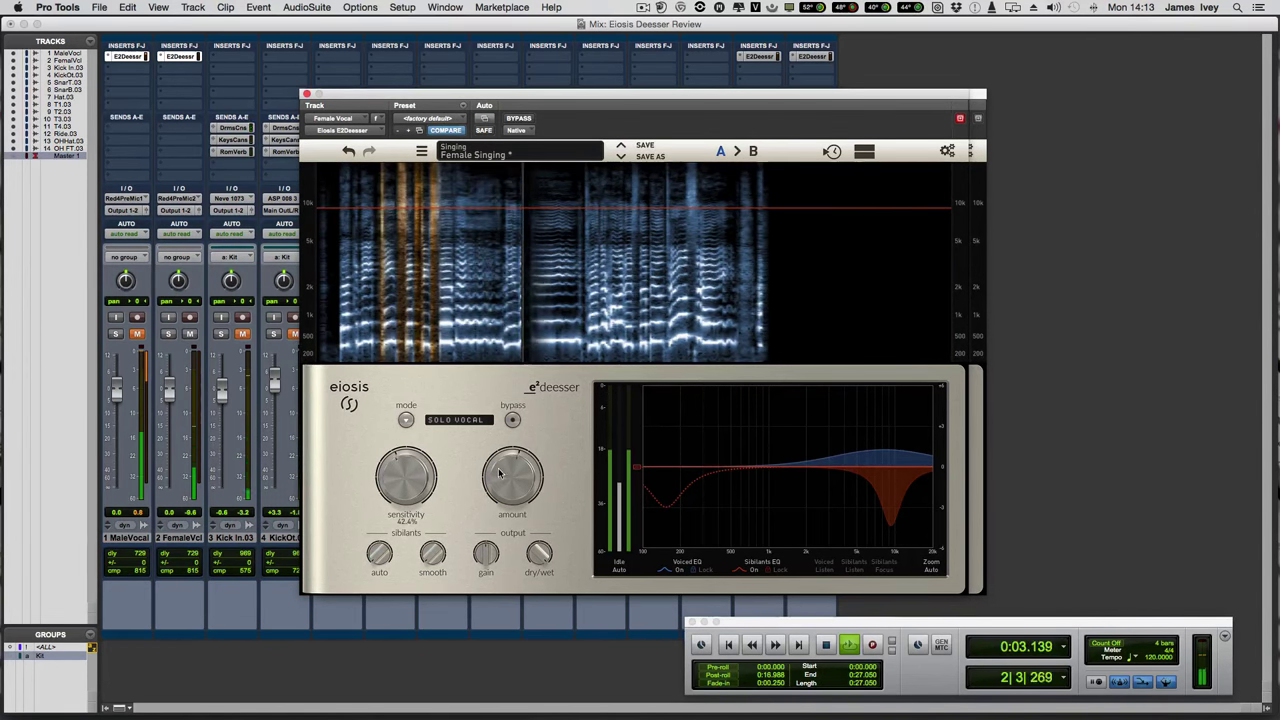
left_click_drag(510, 476, 511, 461)
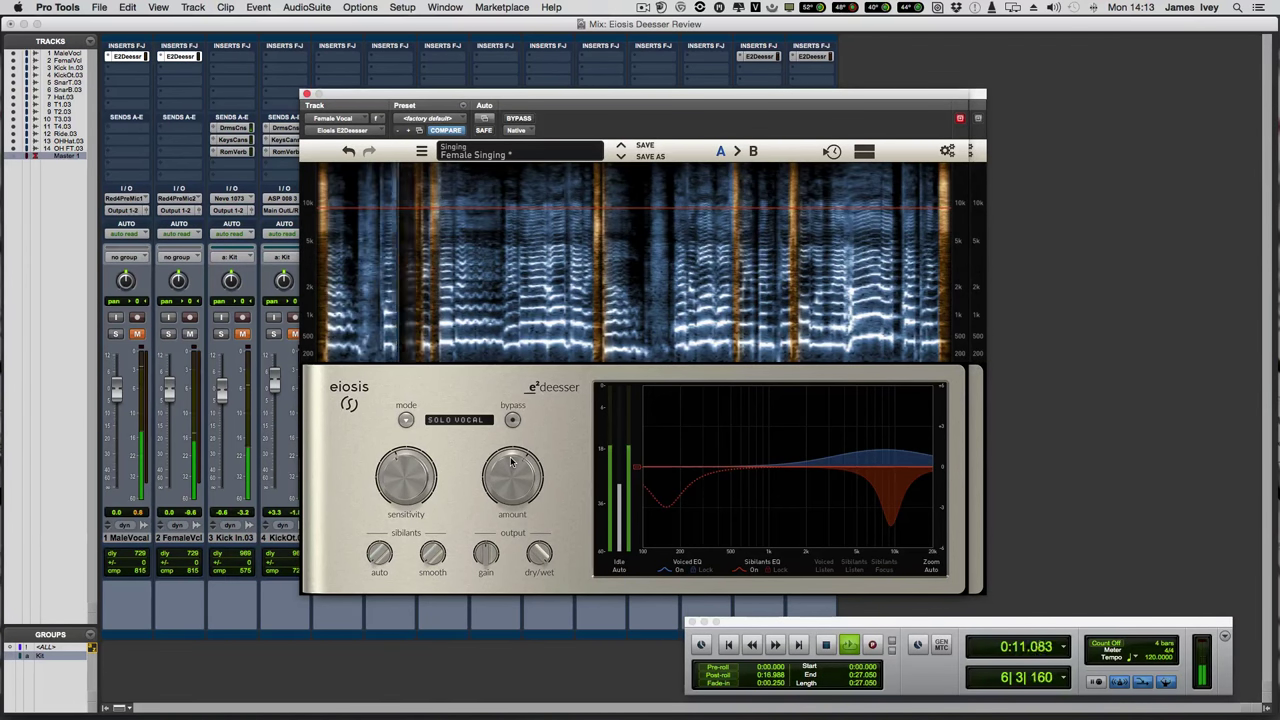
- Compare the female vocal with the de-esser bypassed and active while replaying the mix
left_click(512, 420)
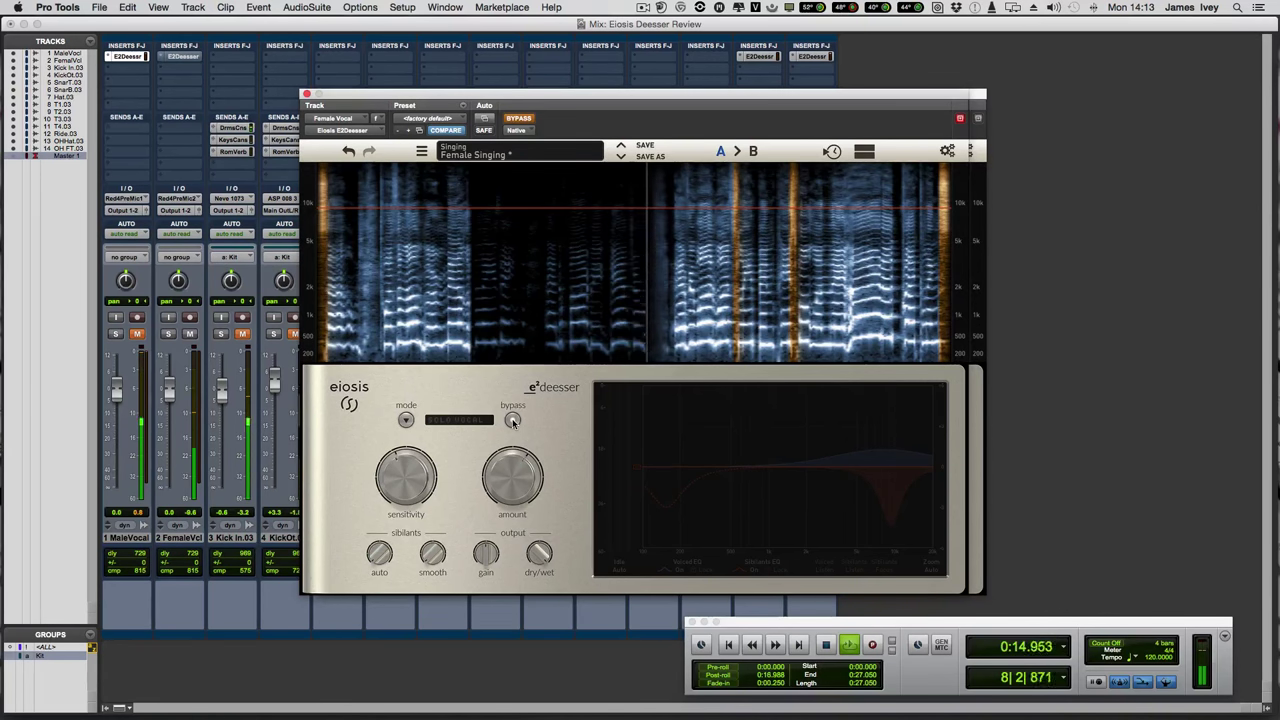
left_click(512, 420)
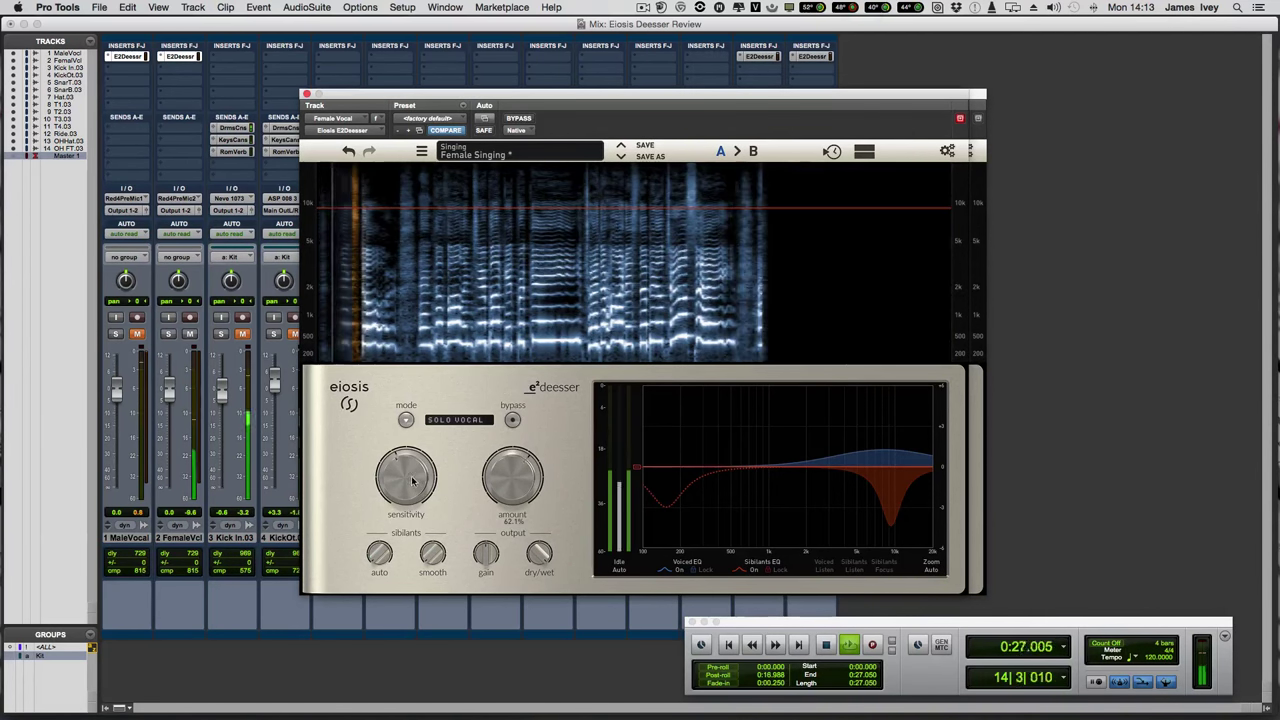
mouse_move(408, 477)
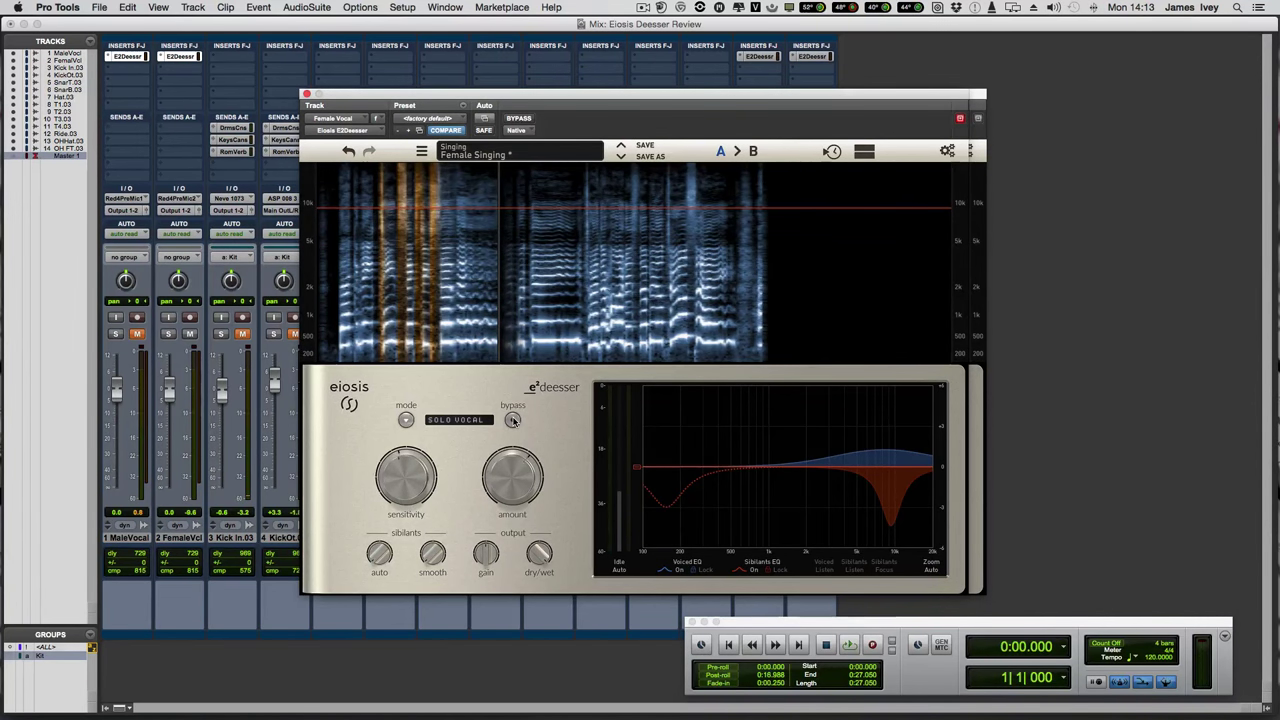
left_click(513, 420)
key("space")
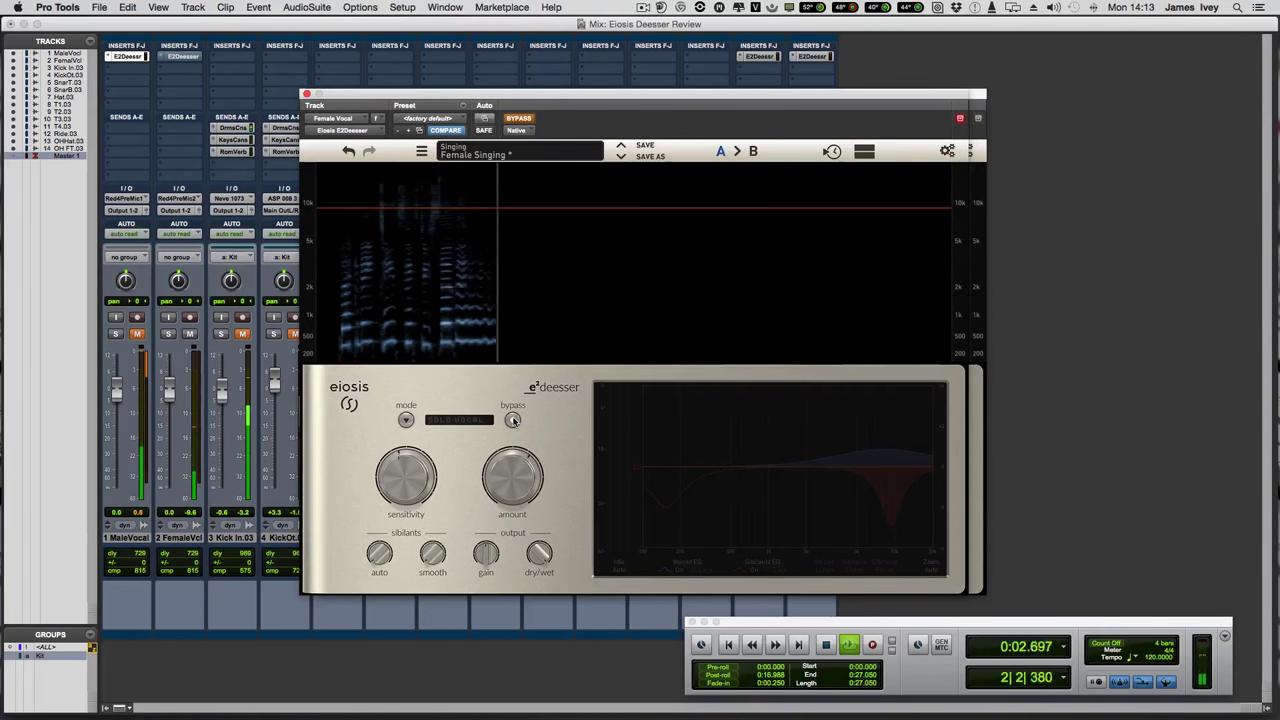
left_click(513, 420)
key("space")
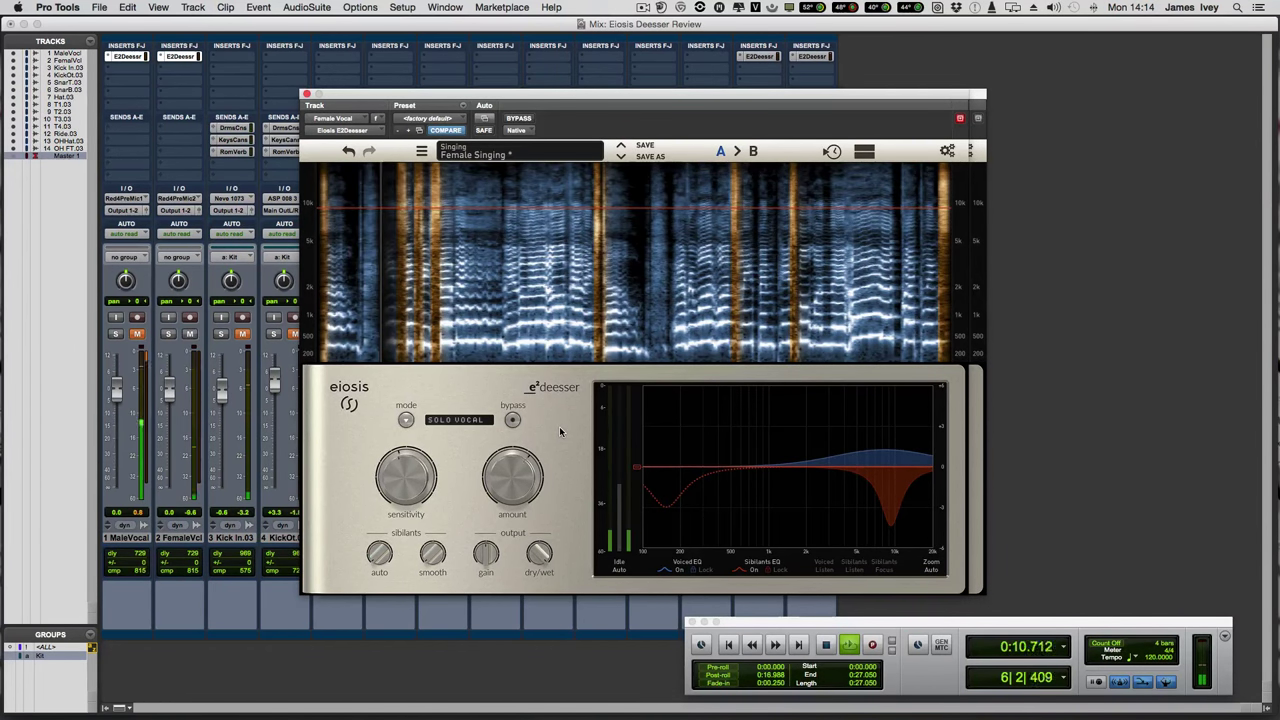
- Stop playback, set the female vocal's sibilants smooth control to 0%, and replay the mix to hear it
key("space")
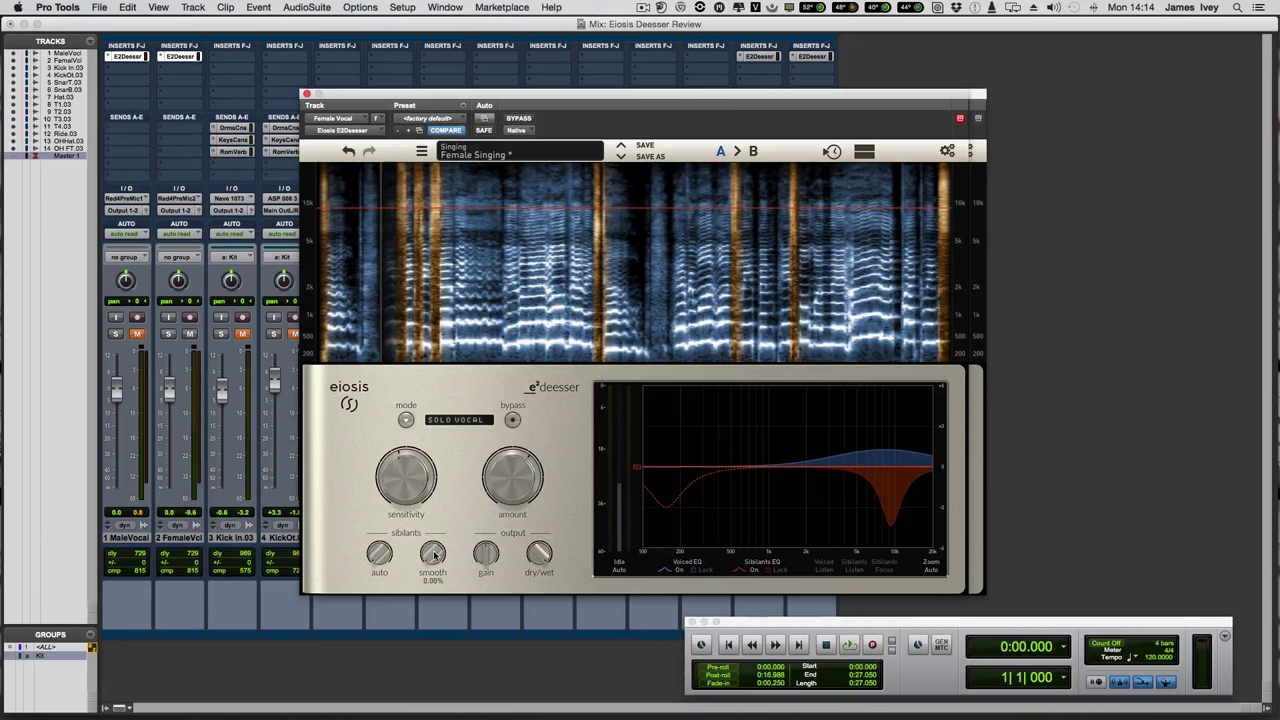
key("space")
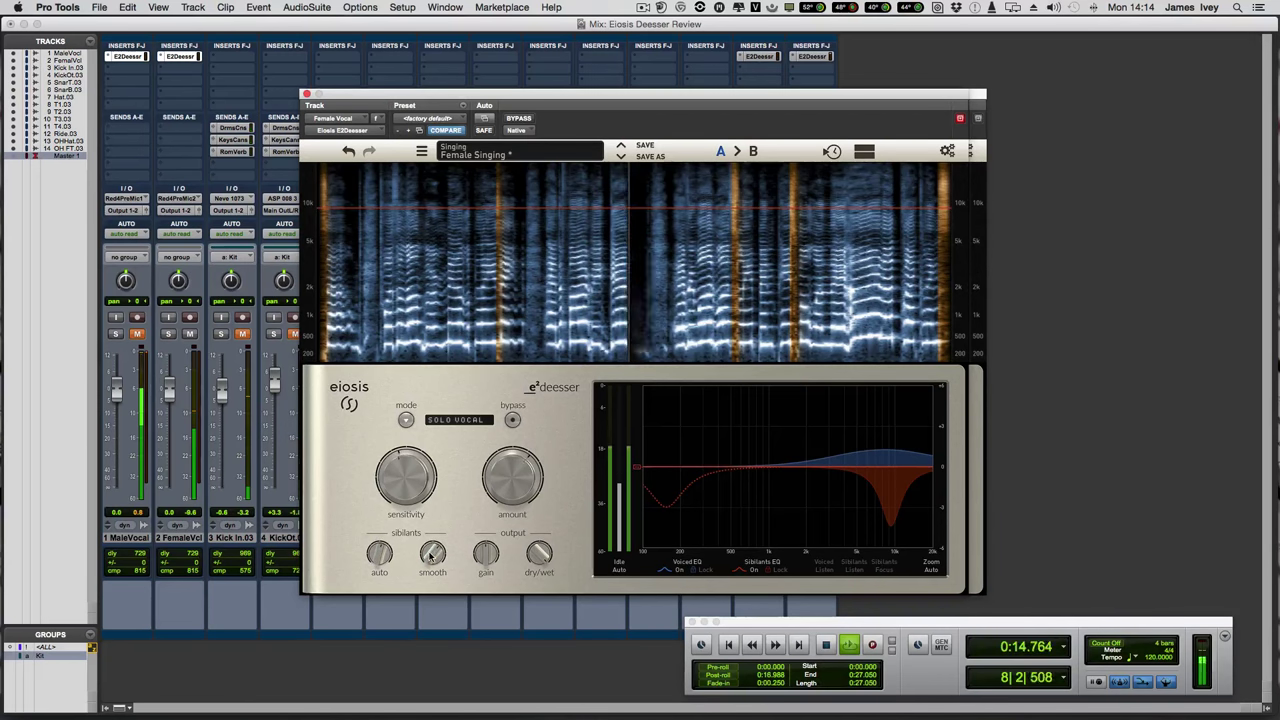
mouse_move(432, 553)
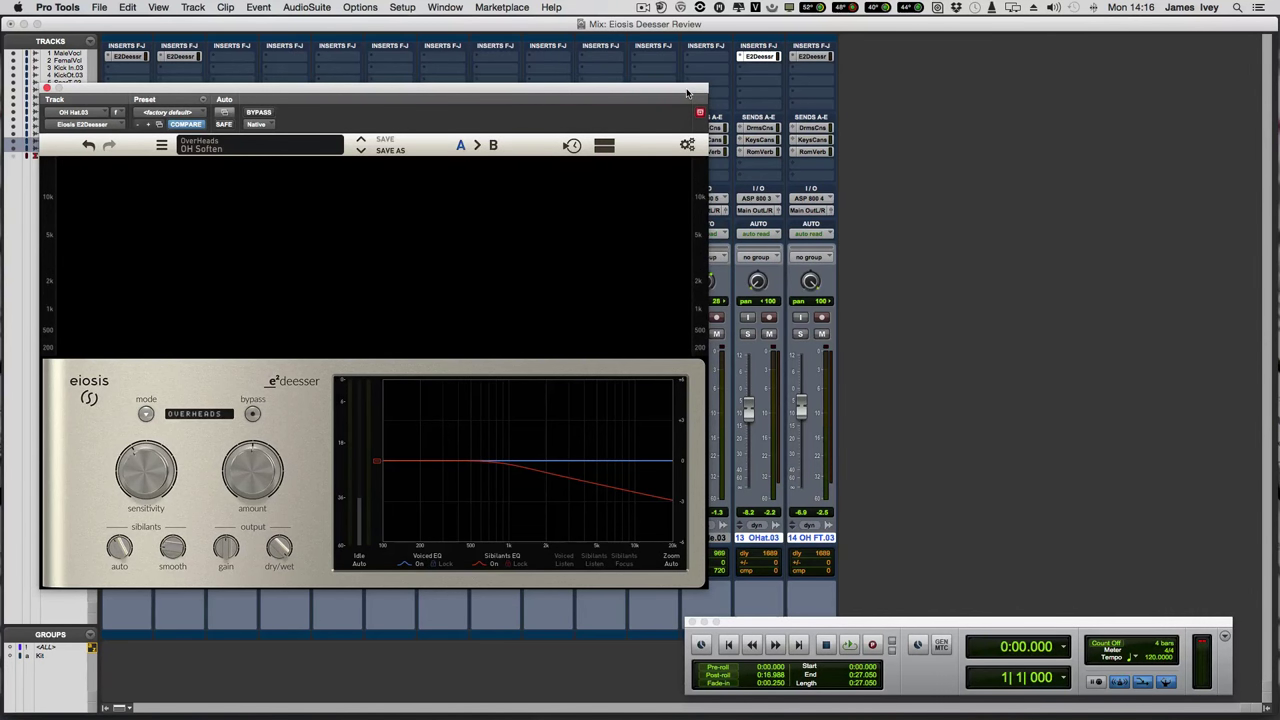
- Examine the OverHeads presets and the available de-essing modes on the OH Hat track, keeping the Overheads mode
left_click(215, 145)
mouse_move(220, 232)
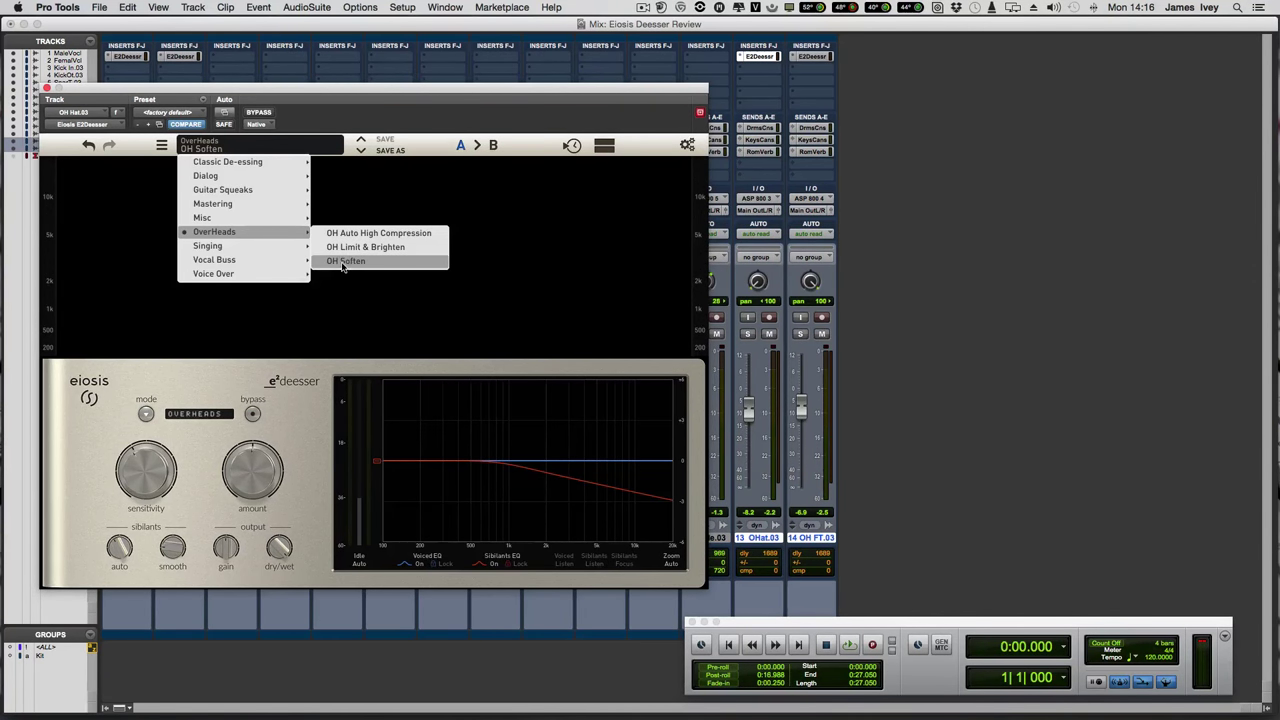
left_click(330, 386)
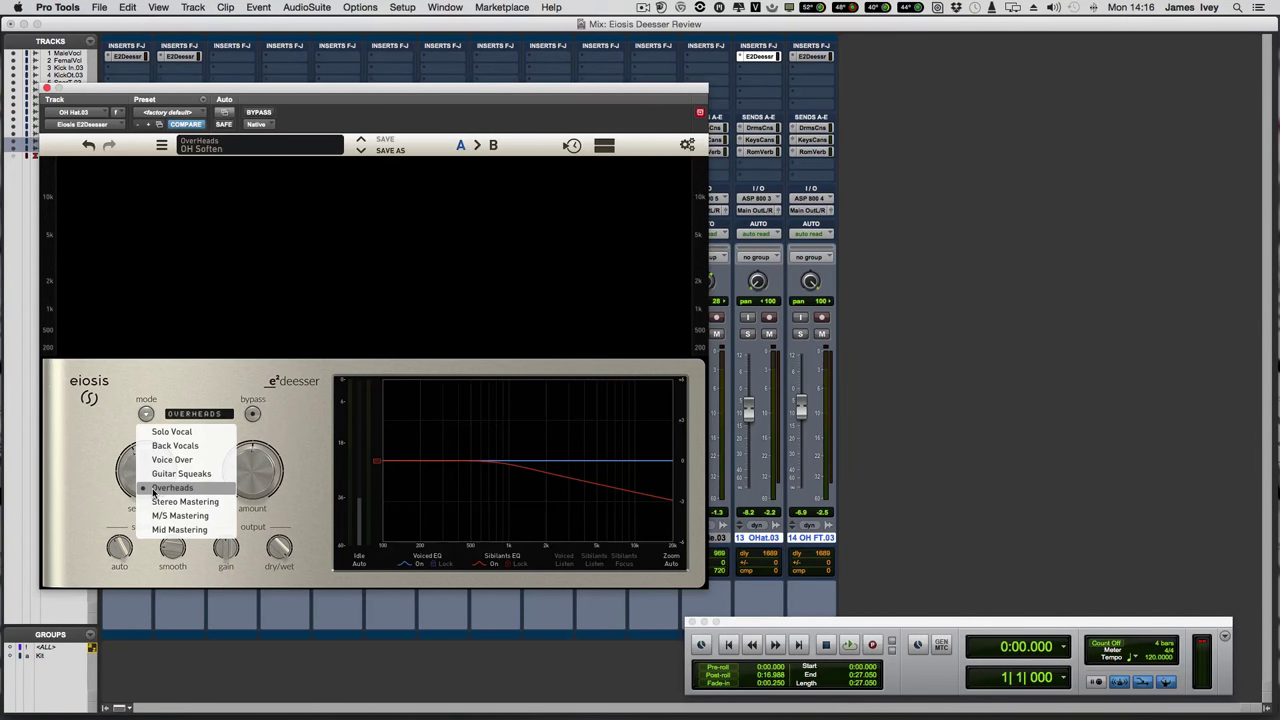
left_click(153, 489)
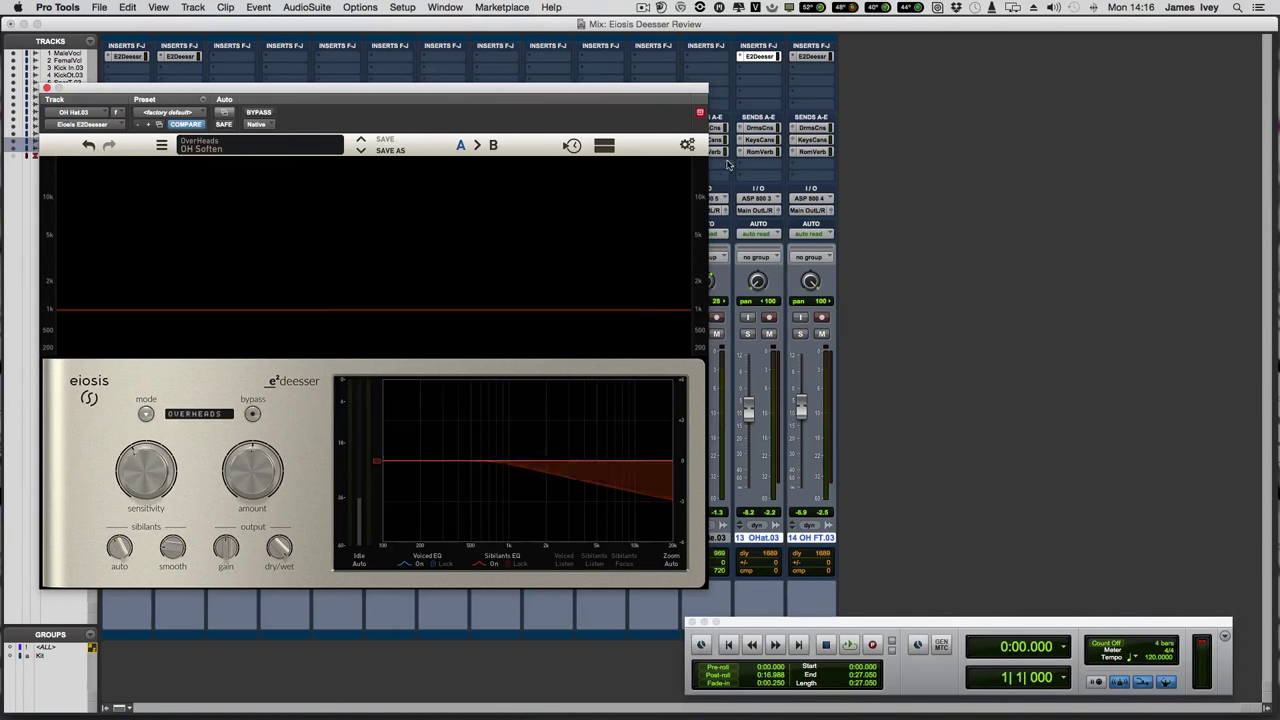
- Make the E2Deesser insert inactive on both overhead tracks
right_click(758, 58)
left_click(770, 71)
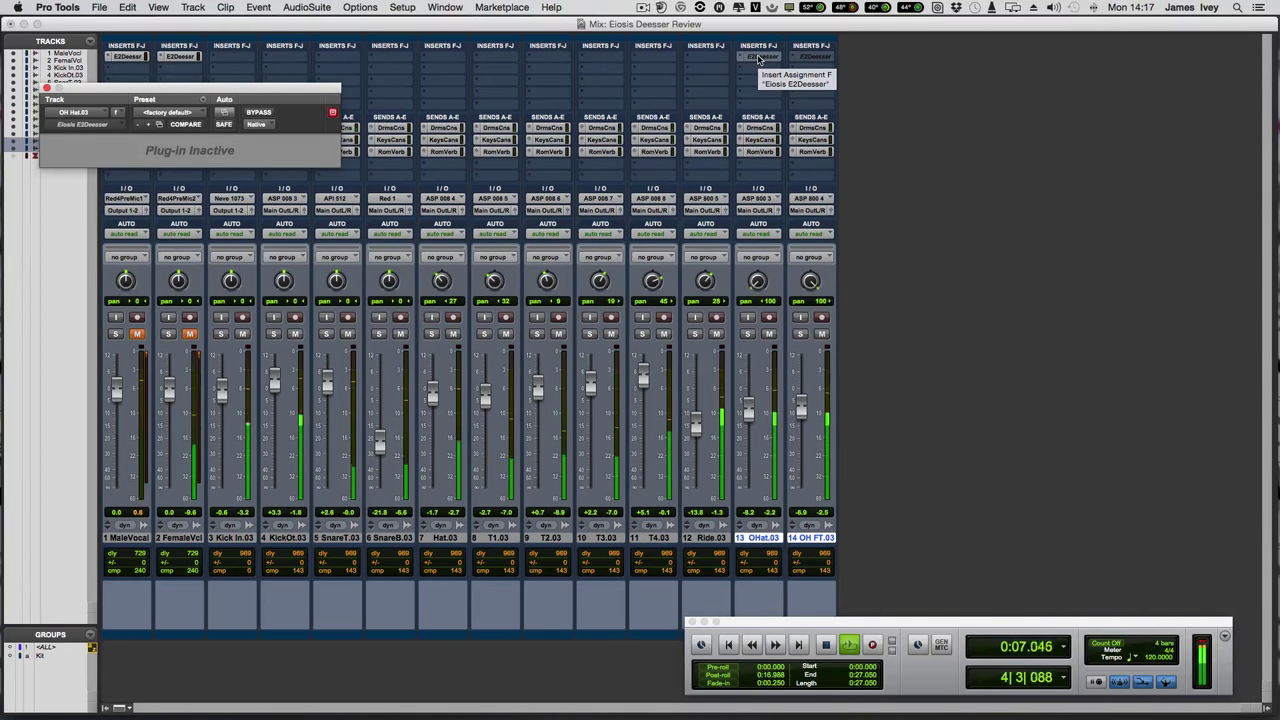
- Make the E2Deesser insert active again on both overhead tracks and solo the OH Hat track
right_click(758, 57)
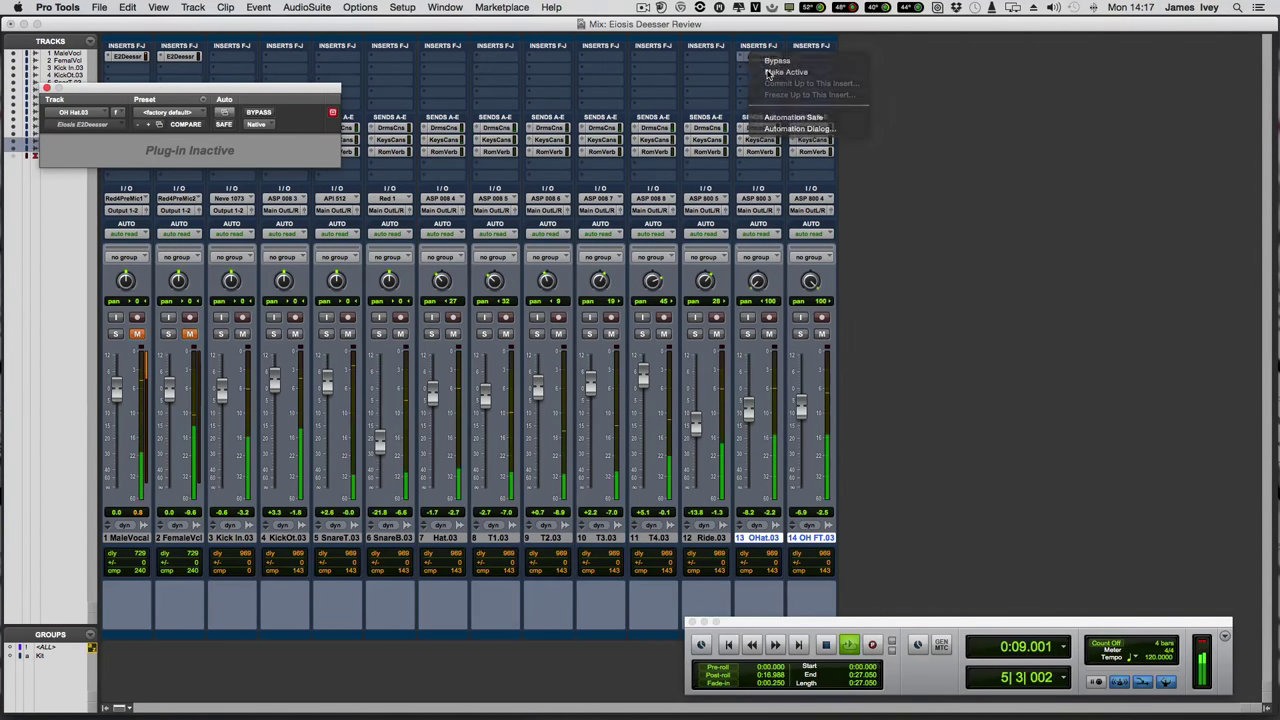
left_click(768, 74)
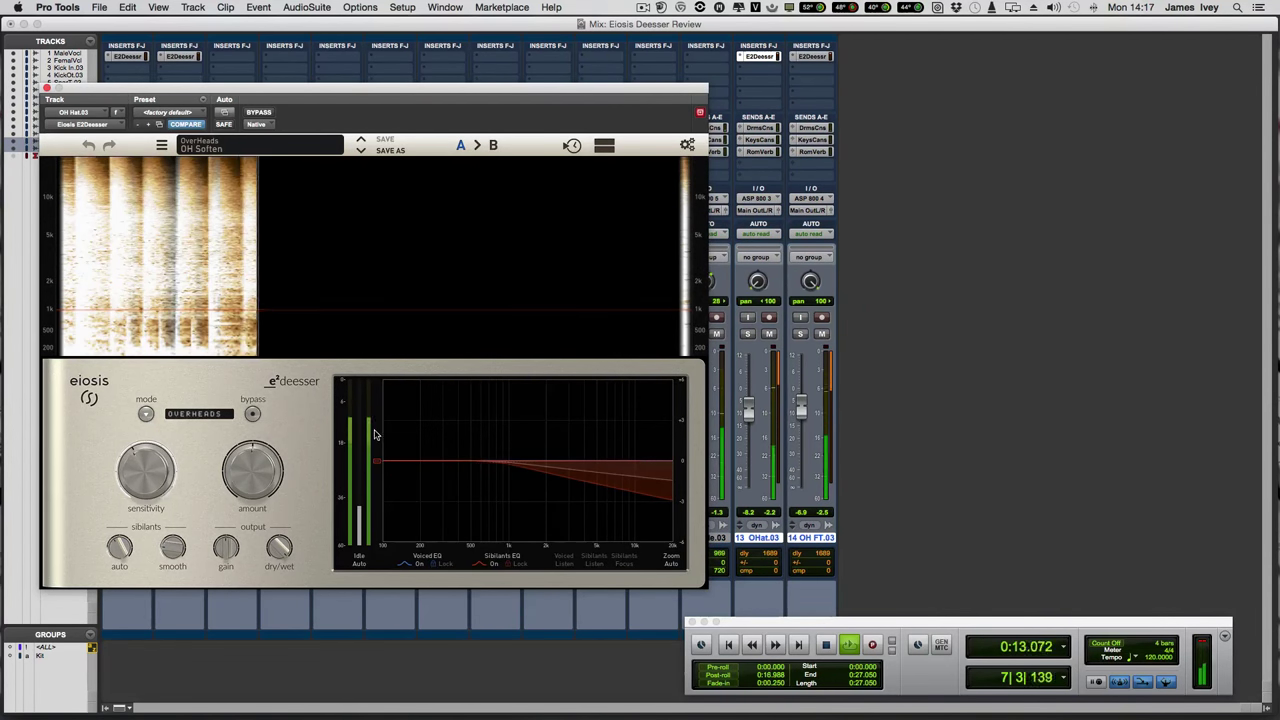
left_click(748, 333)
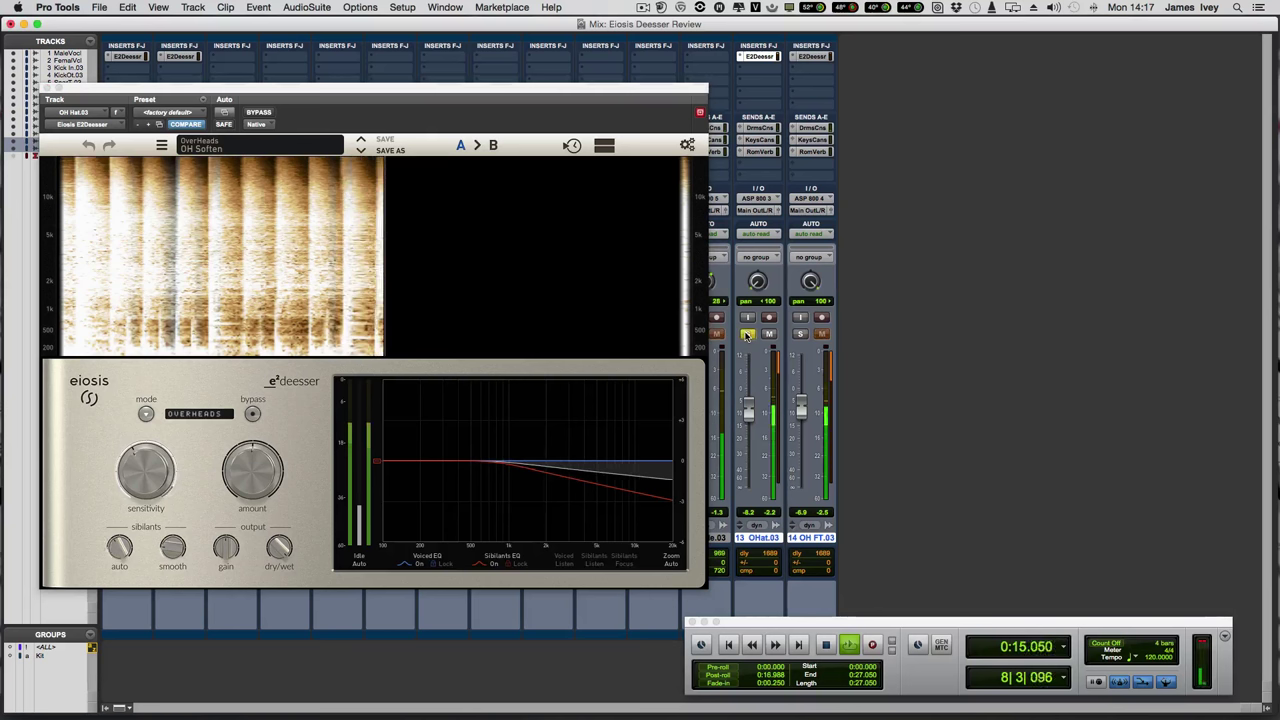
- Raise the E2Deesser amount on the OH Hat and OH FT tracks, and compare OH FT with the de-esser bypassed and active
left_click(248, 466)
left_click_drag(248, 464, 248, 460)
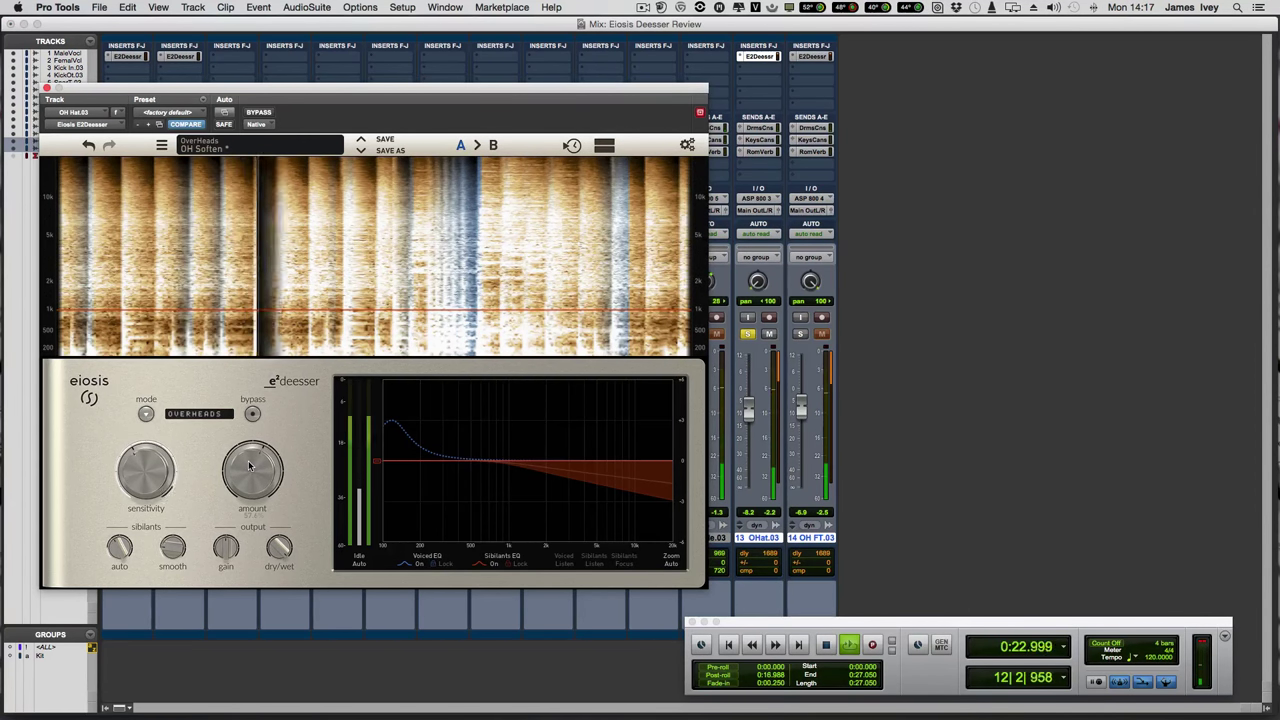
left_click(810, 58)
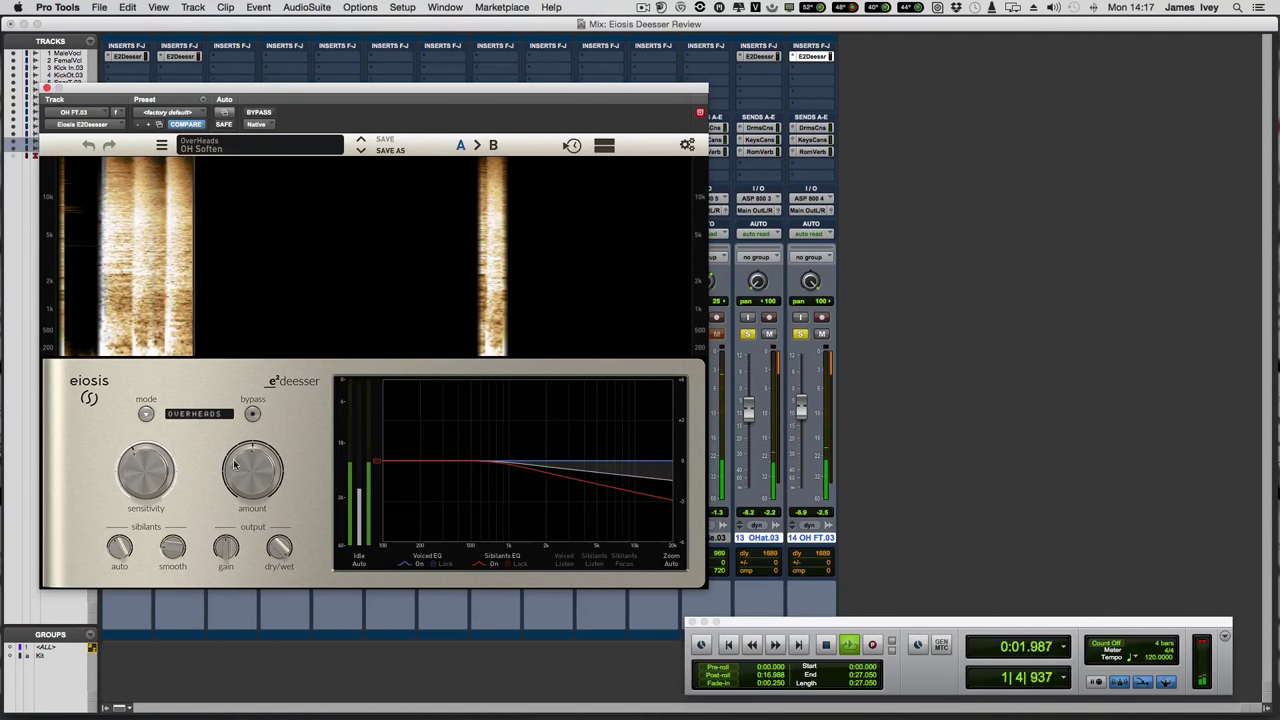
mouse_move(244, 470)
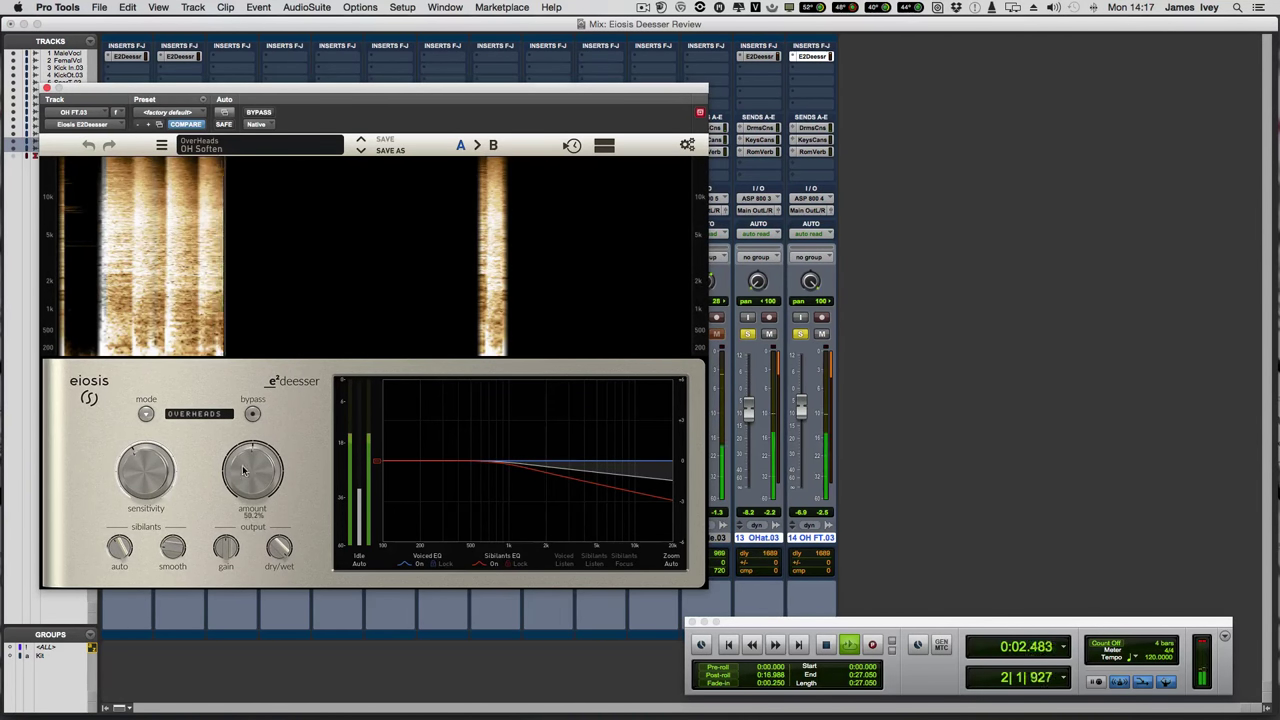
left_click(252, 414)
left_click(252, 414)
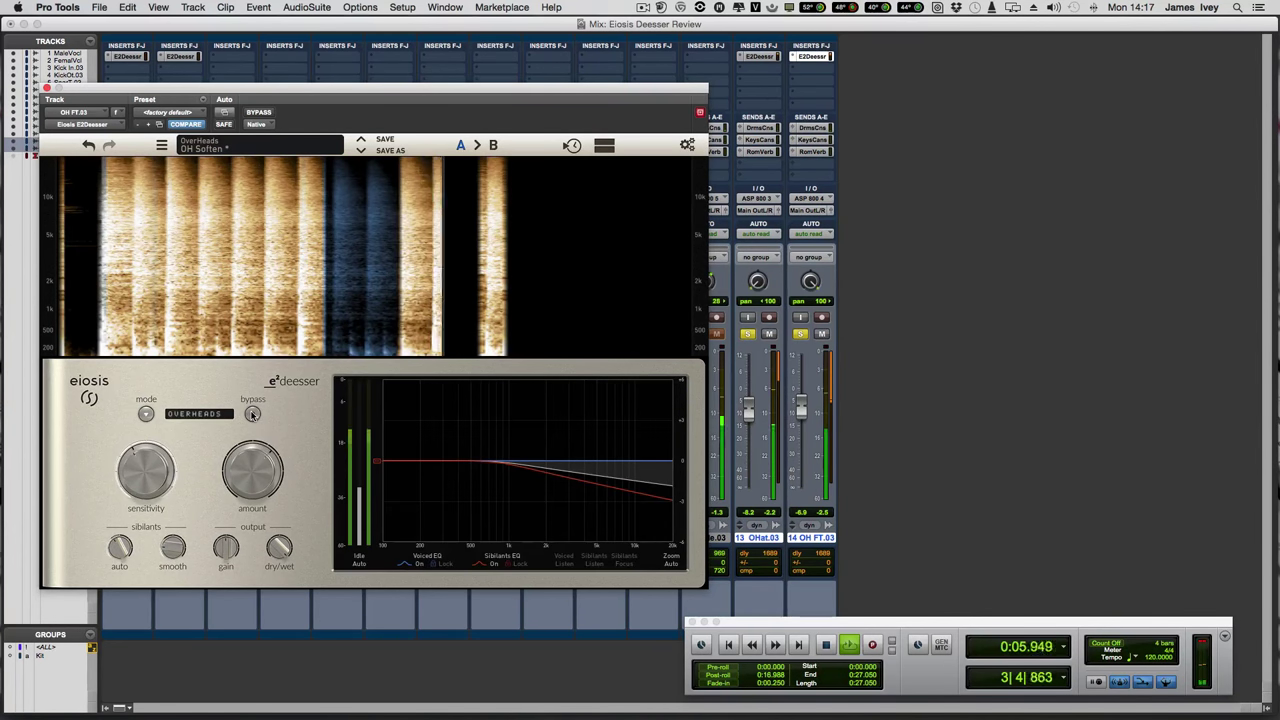
- Unsolo both overhead tracks and move the E2Deesser window clear of the vocal and kick channel strips
left_click(748, 333)
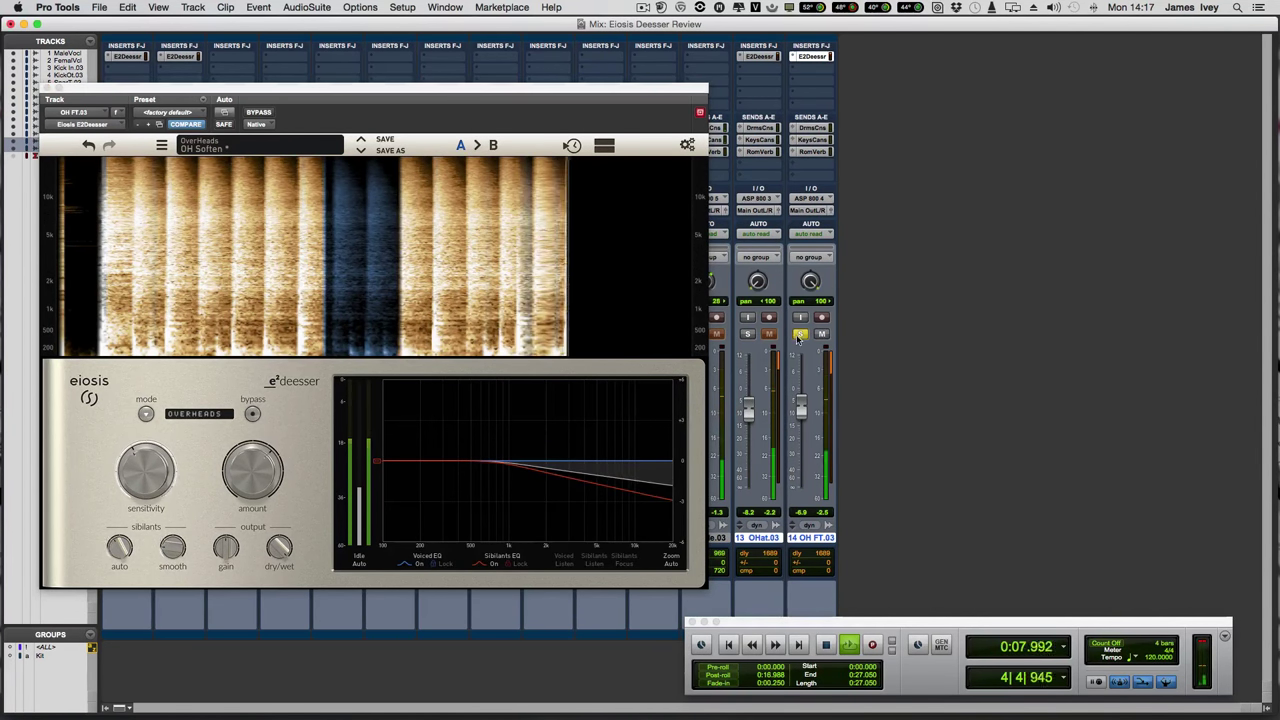
left_click(800, 333)
left_click_drag(592, 92, 882, 87)
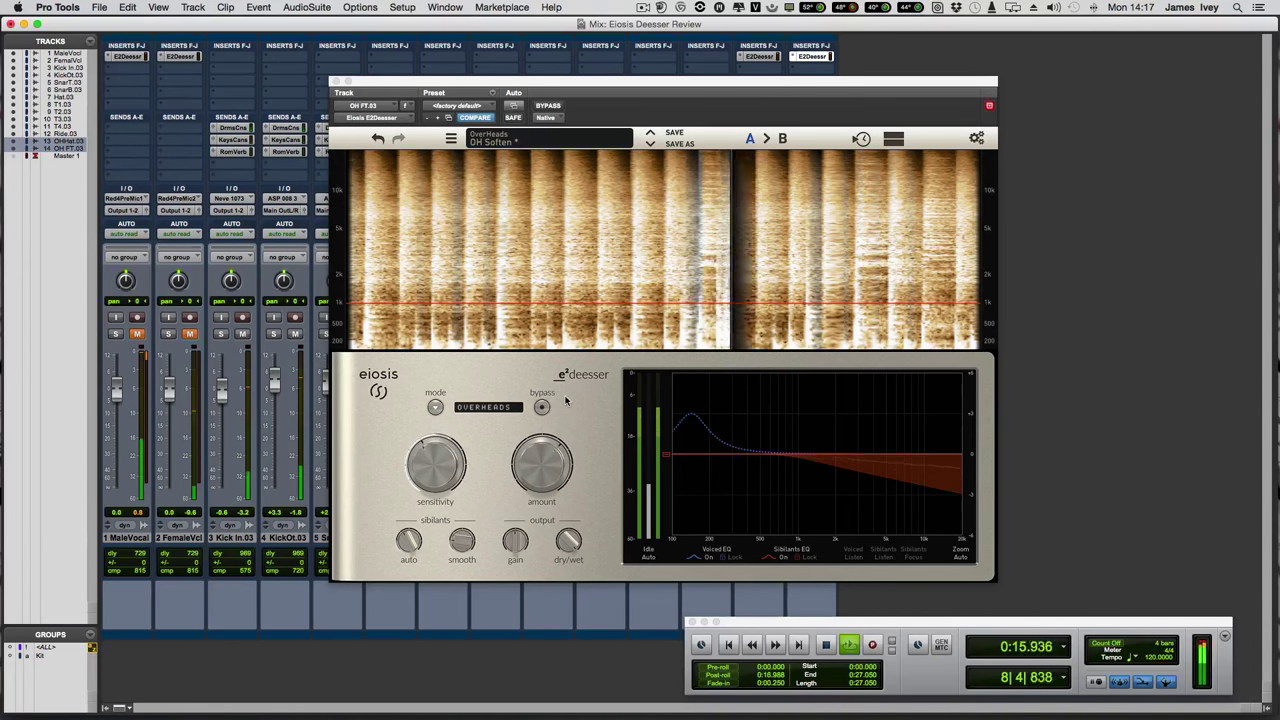
- Compare the full mix with the E2Deesser inactive and active on both overhead tracks, and stop playback
right_click(757, 62)
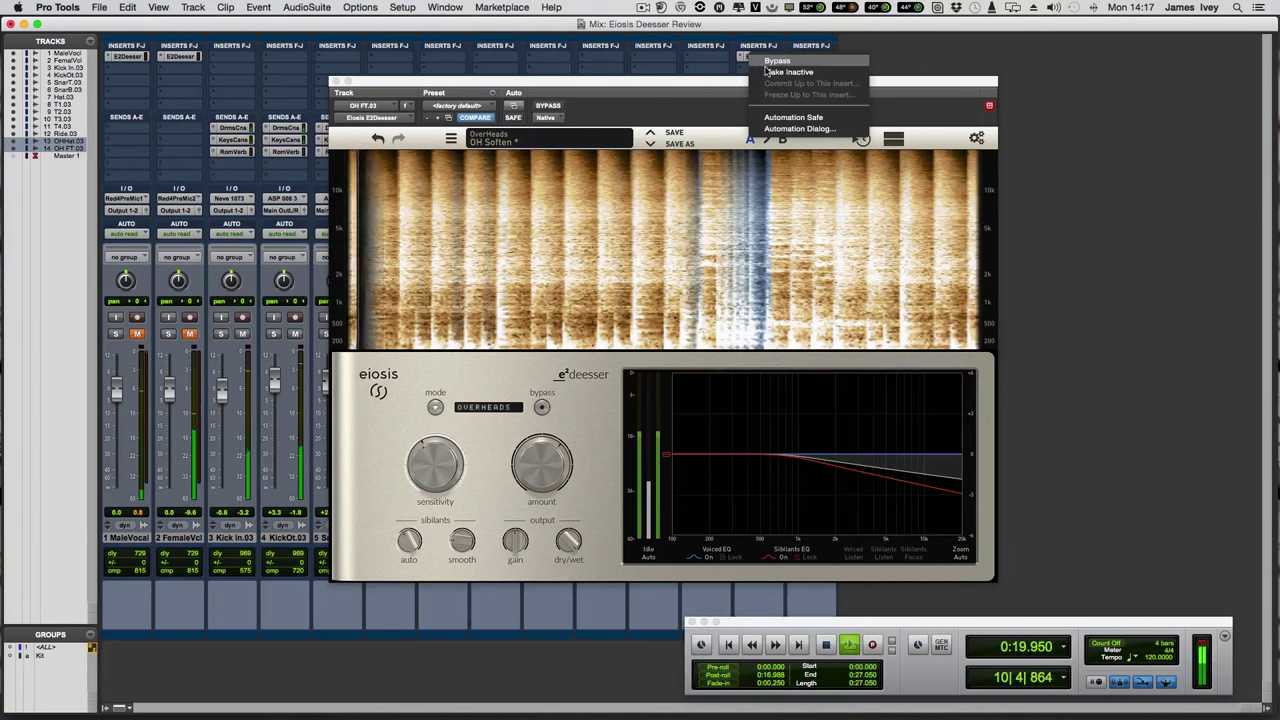
left_click(767, 75)
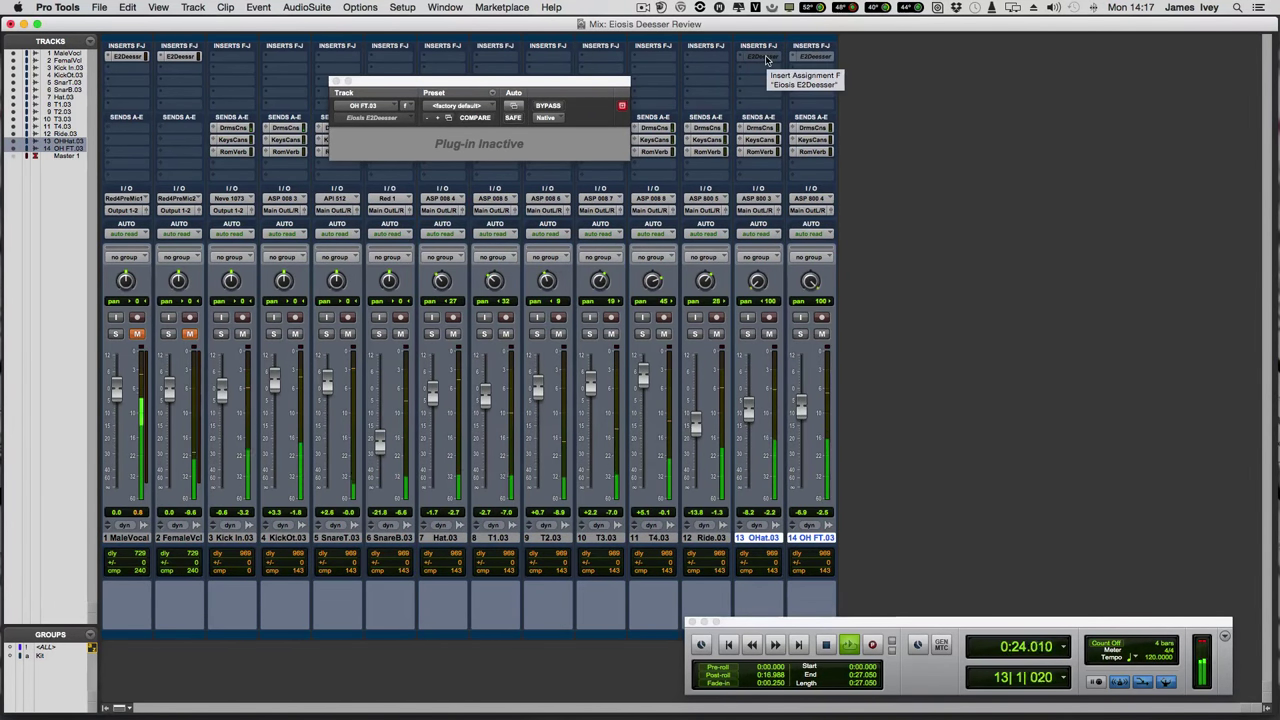
right_click(767, 60)
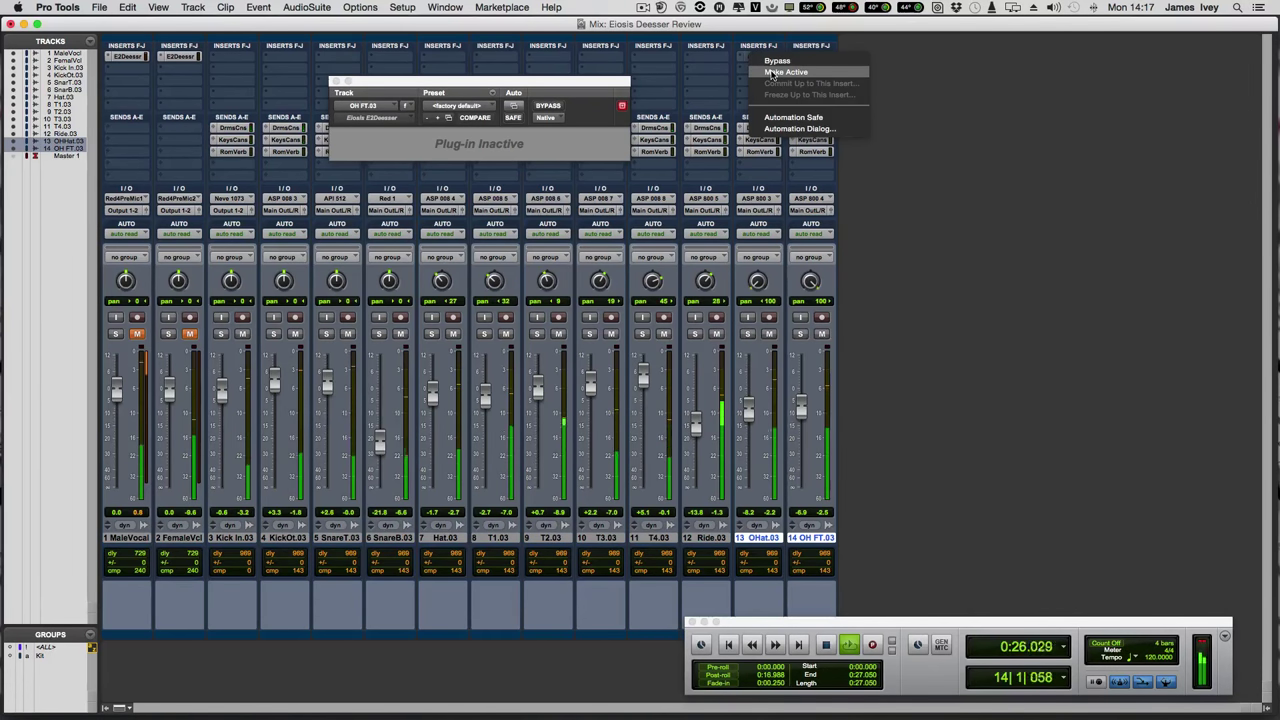
left_click(772, 72)
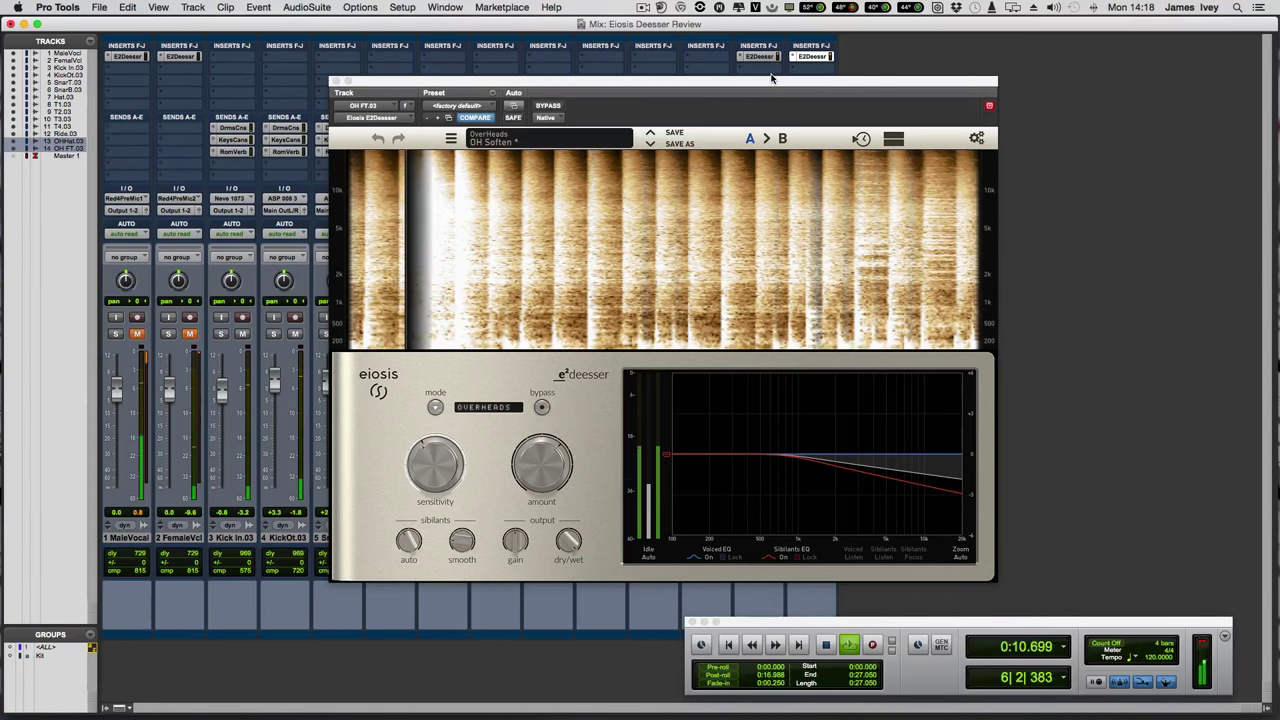
key("space")
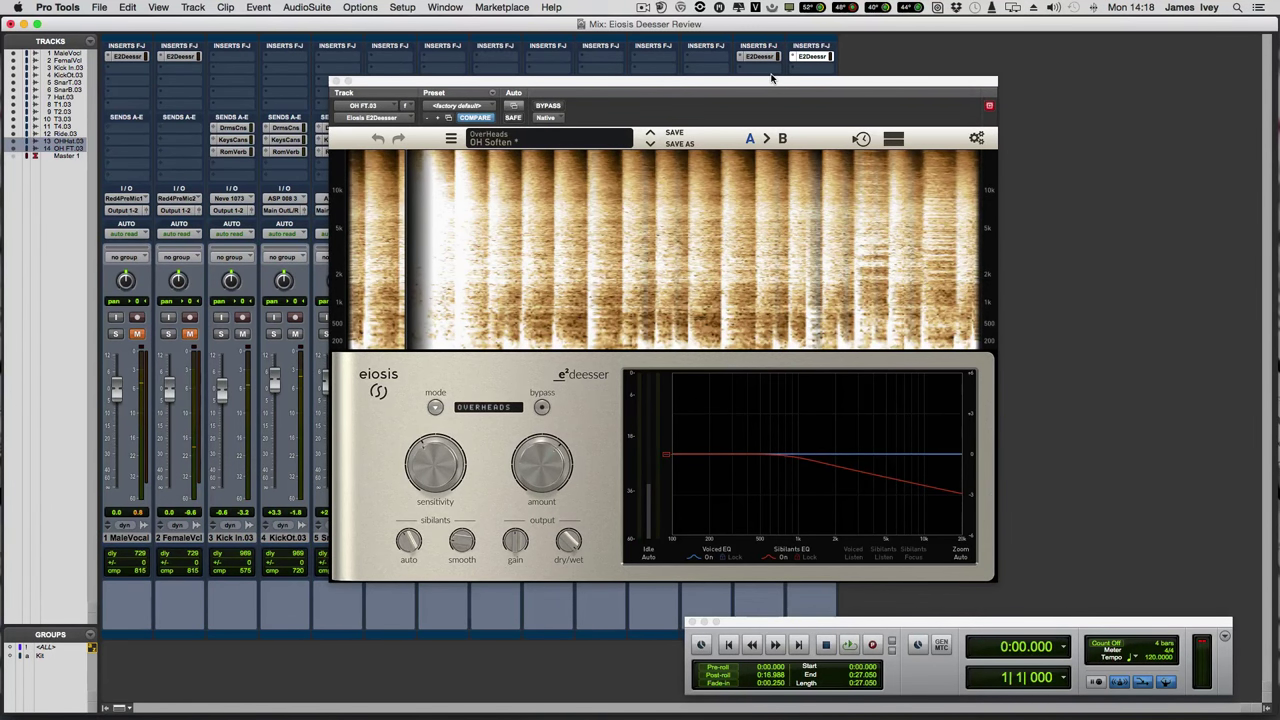